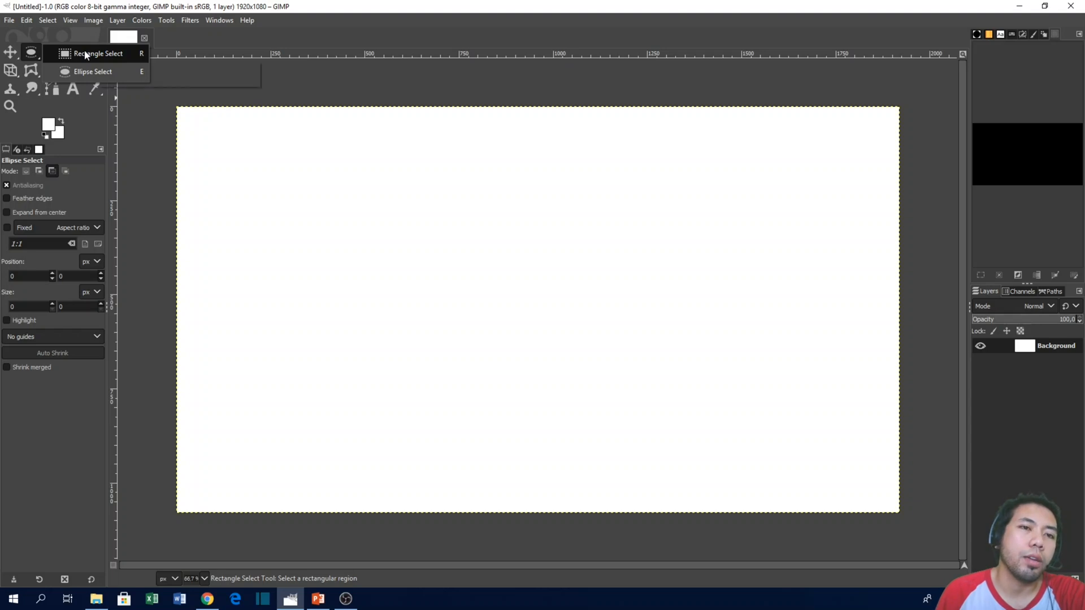
# Try switching between the Move, Rectangle Select and Ellipse Select tools
pyautogui.click(11, 53)
pyautogui.click(430, 256)
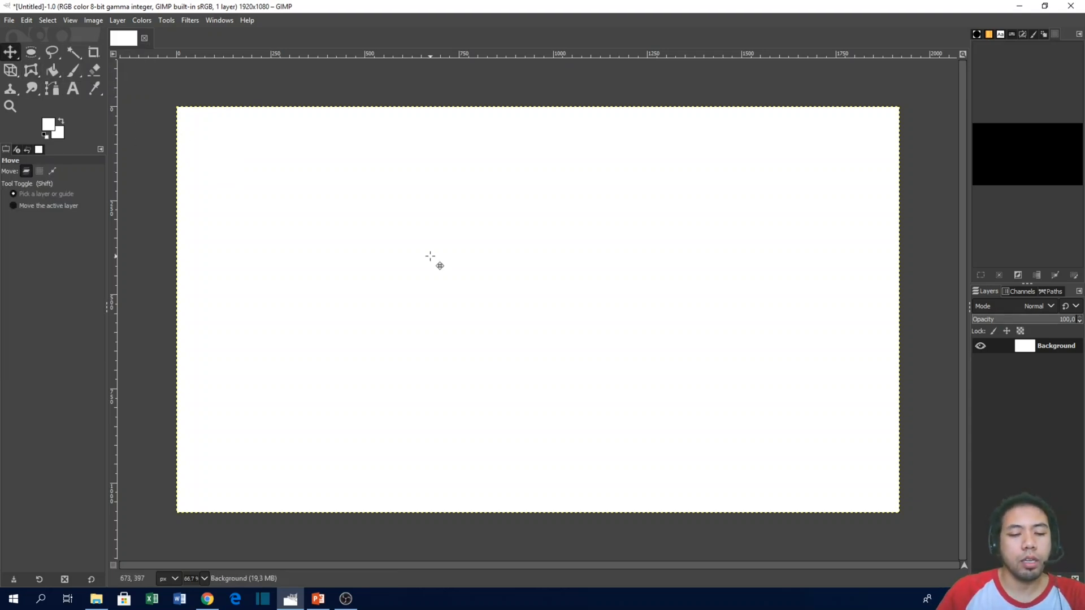
pyautogui.press('r')
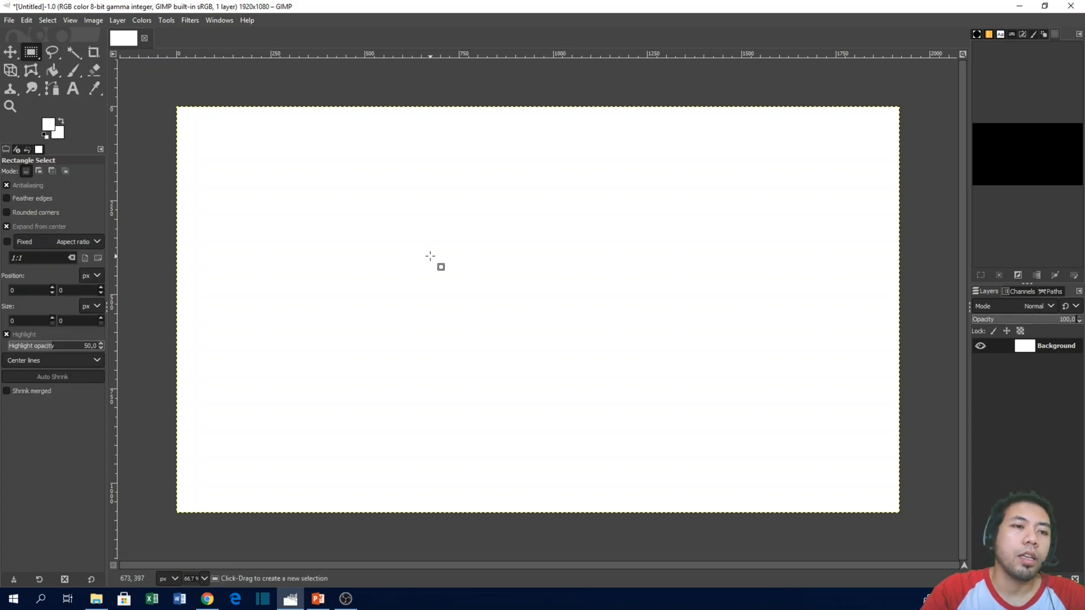
pyautogui.rightClick(36, 52)
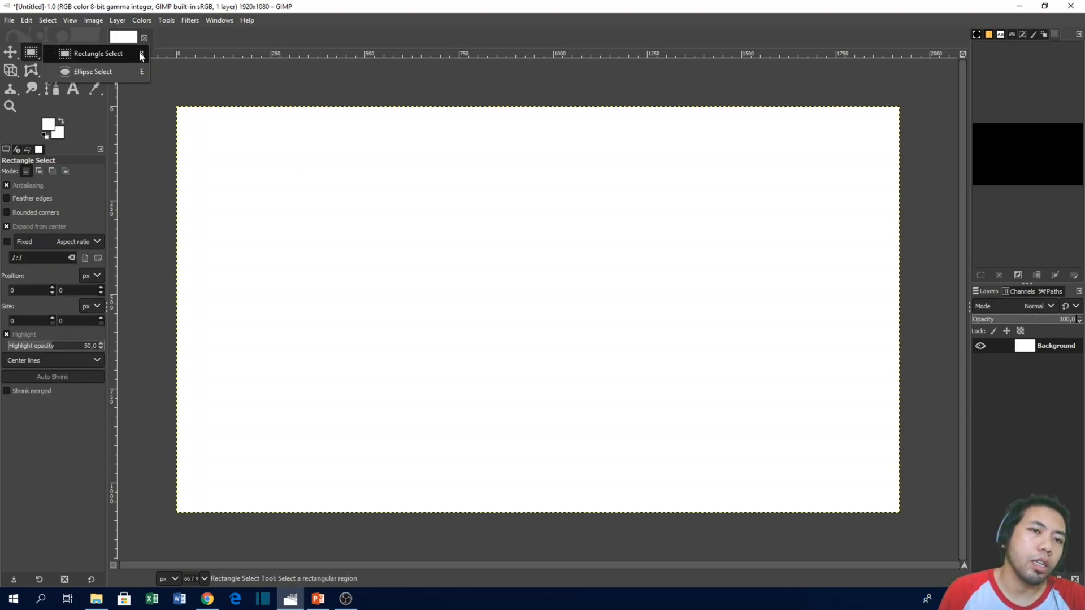
pyautogui.click(229, 175)
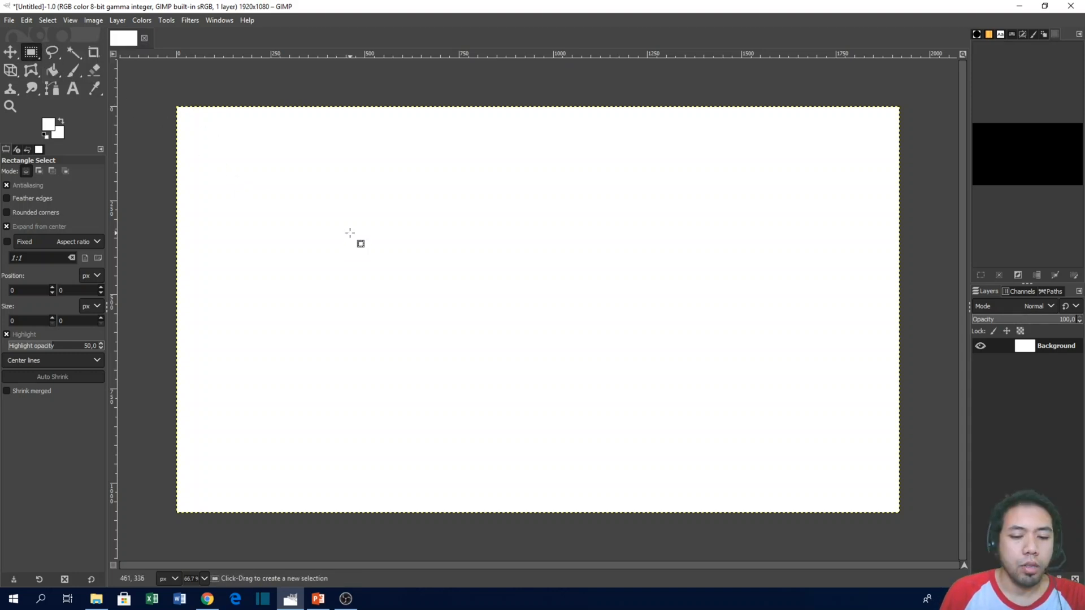
pyautogui.press('e')
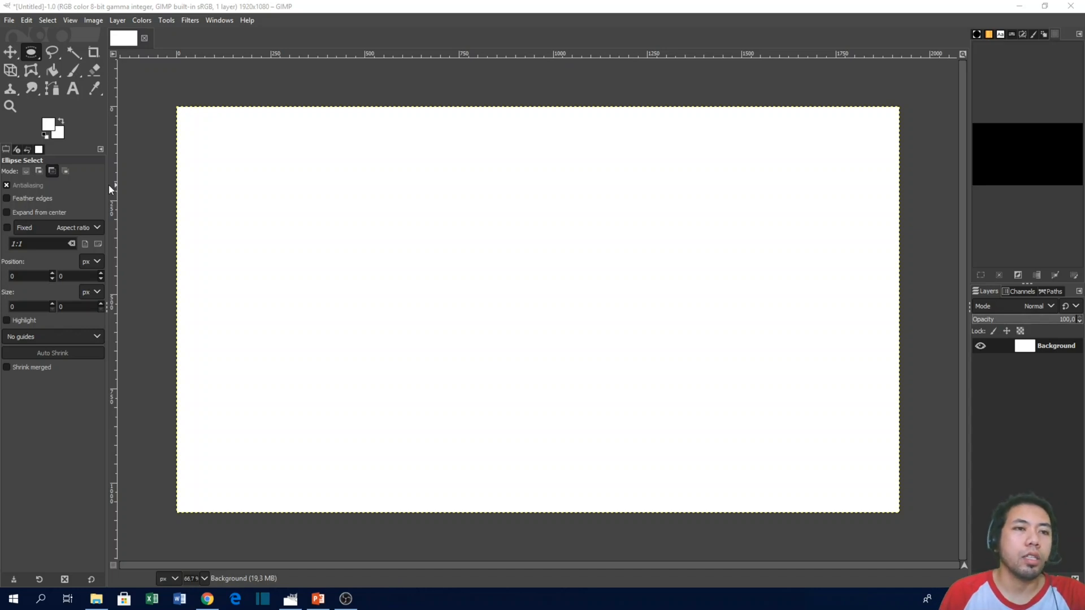
# Activate the Rectangle Select tool and turn off its Expand from center and Highlight options
pyautogui.click(31, 56)
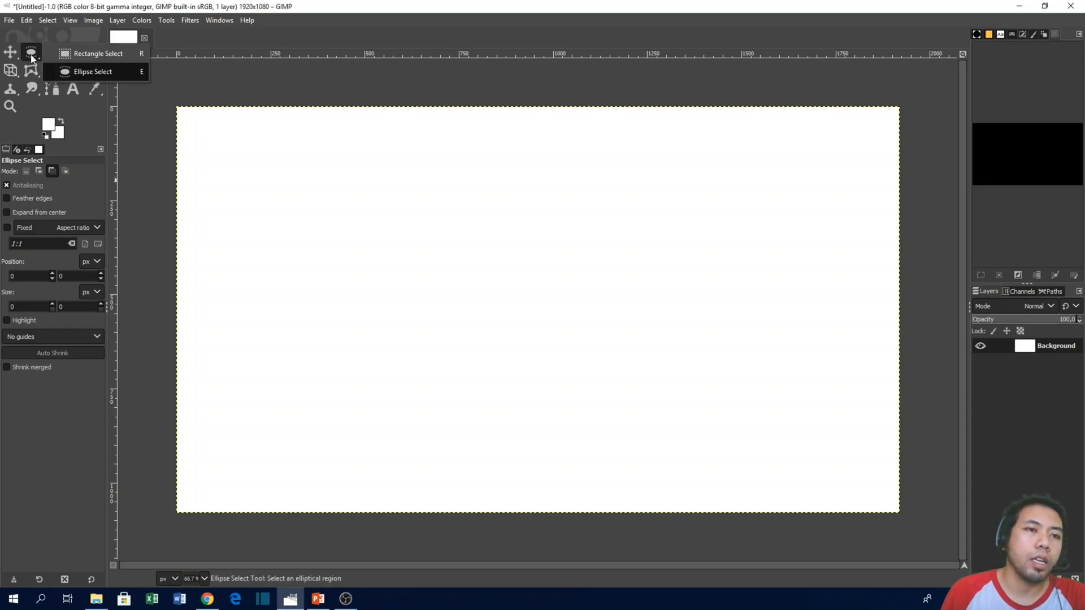
pyautogui.click(76, 56)
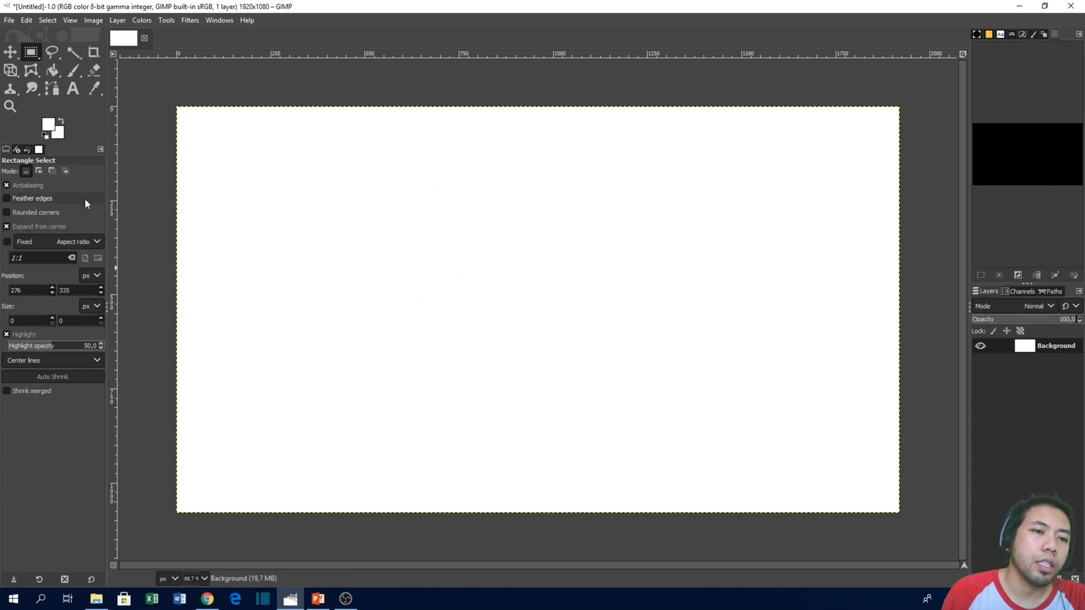
pyautogui.click(6, 227)
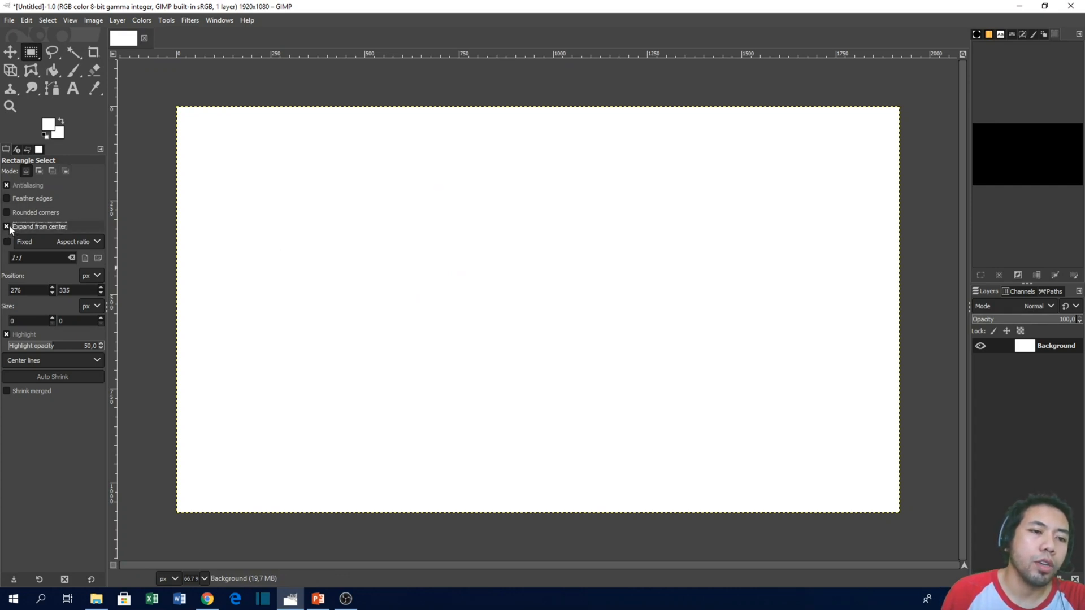
pyautogui.click(7, 335)
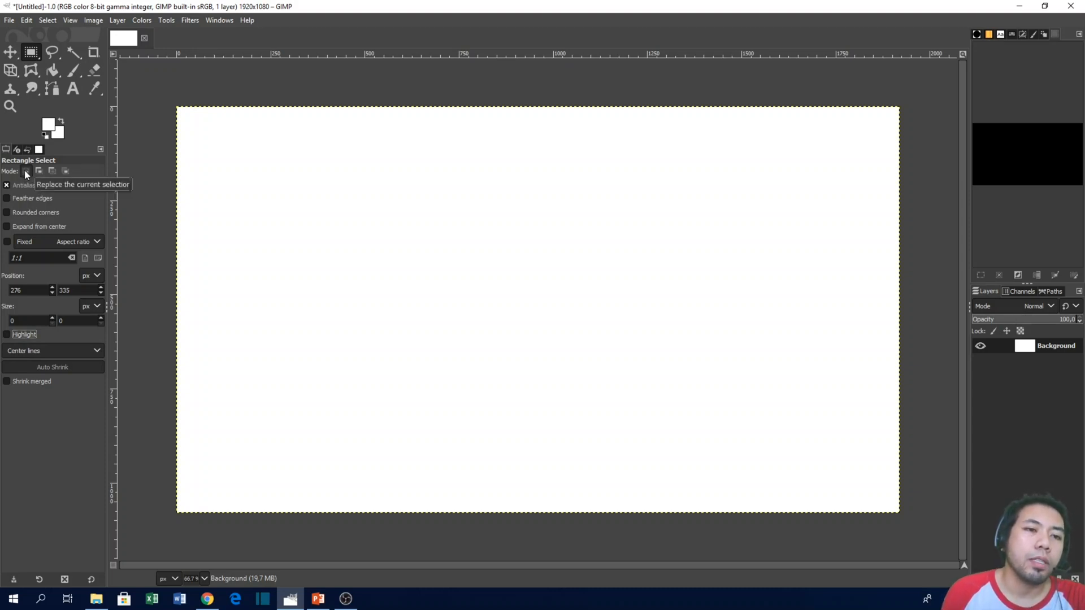
# Draw seven successive rectangular selections in Replace mode, ending with one about 261 × 298 px in the canvas's upper-left area
pyautogui.moveTo(237, 186); pyautogui.dragTo(332, 319)
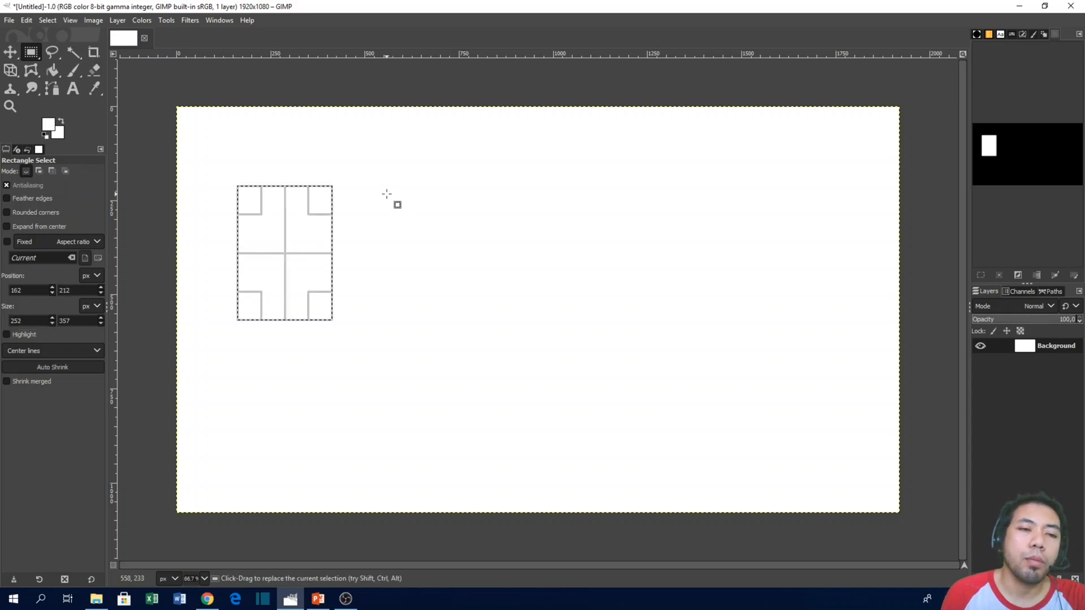
pyautogui.moveTo(389, 188); pyautogui.dragTo(482, 346)
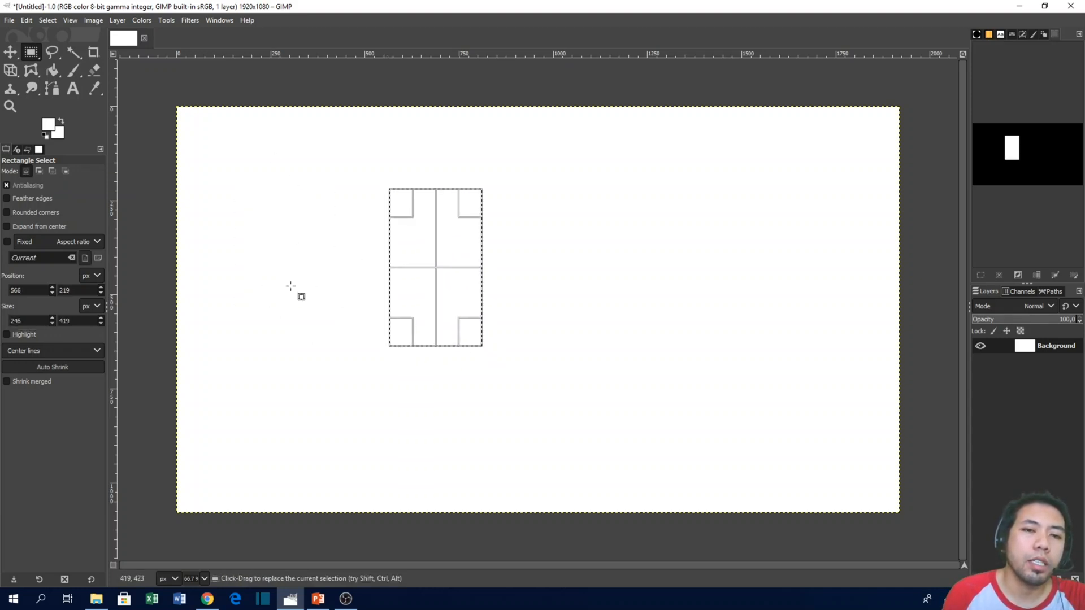
pyautogui.moveTo(244, 149); pyautogui.dragTo(328, 288)
pyautogui.moveTo(379, 160); pyautogui.dragTo(512, 355)
pyautogui.moveTo(597, 201); pyautogui.dragTo(684, 423)
pyautogui.moveTo(744, 256); pyautogui.dragTo(853, 392)
pyautogui.moveTo(283, 189); pyautogui.dragTo(382, 306)
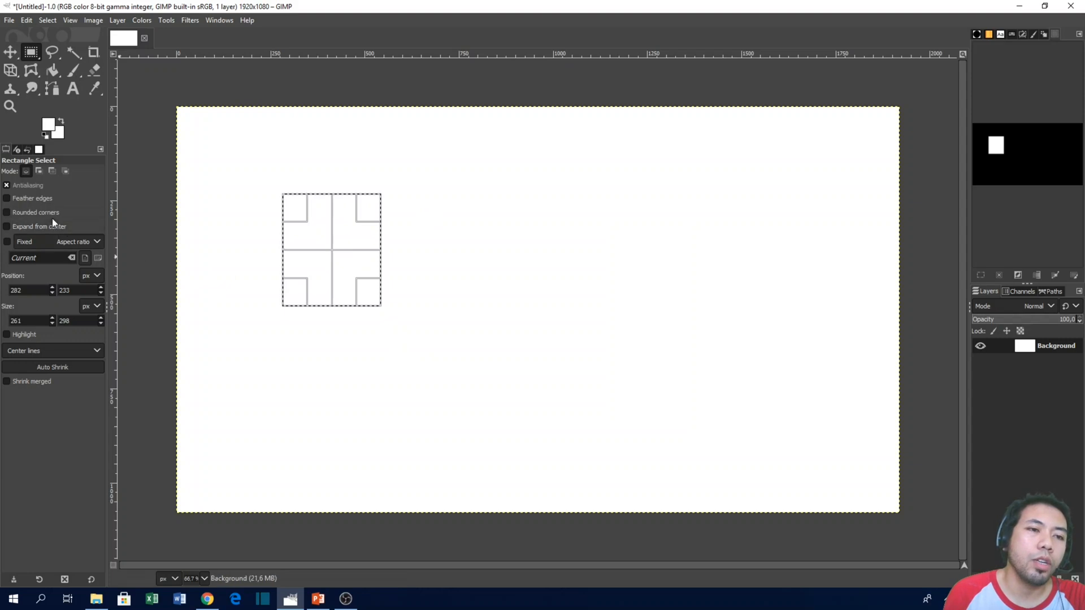
# Add two overlapping rectangles of about 338 × 295 px and 248 × 342 px to the current selection using Add mode
pyautogui.click(39, 171)
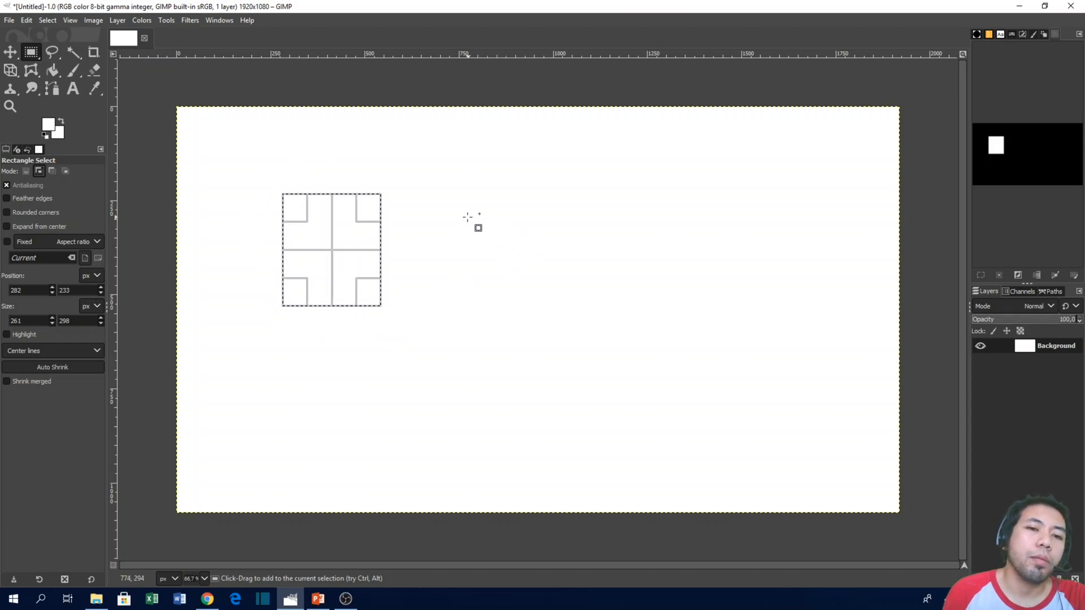
pyautogui.moveTo(474, 241); pyautogui.dragTo(345, 351)
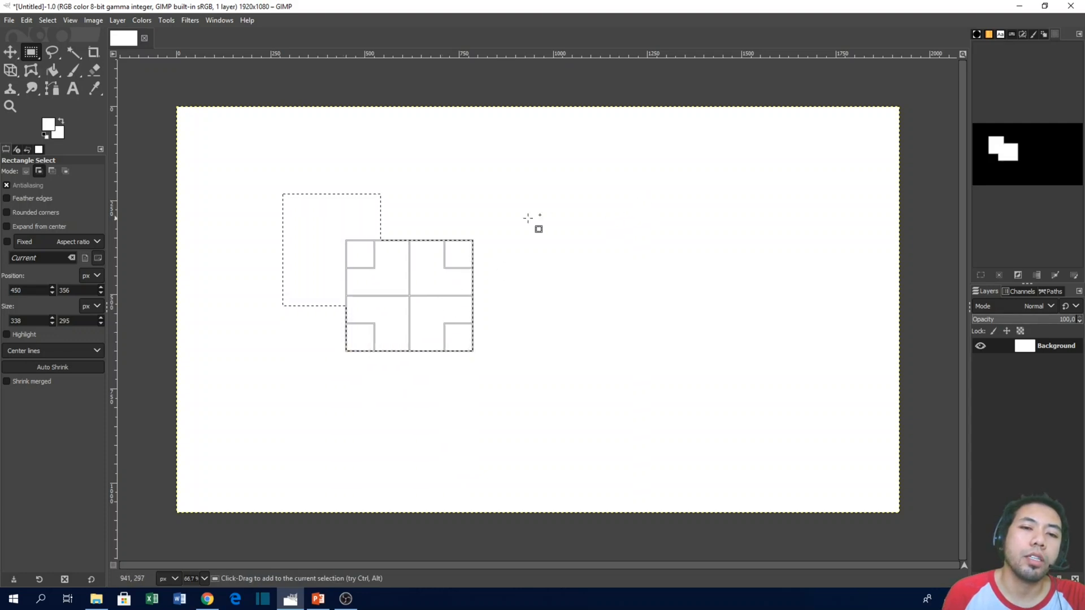
pyautogui.moveTo(507, 172); pyautogui.dragTo(414, 301)
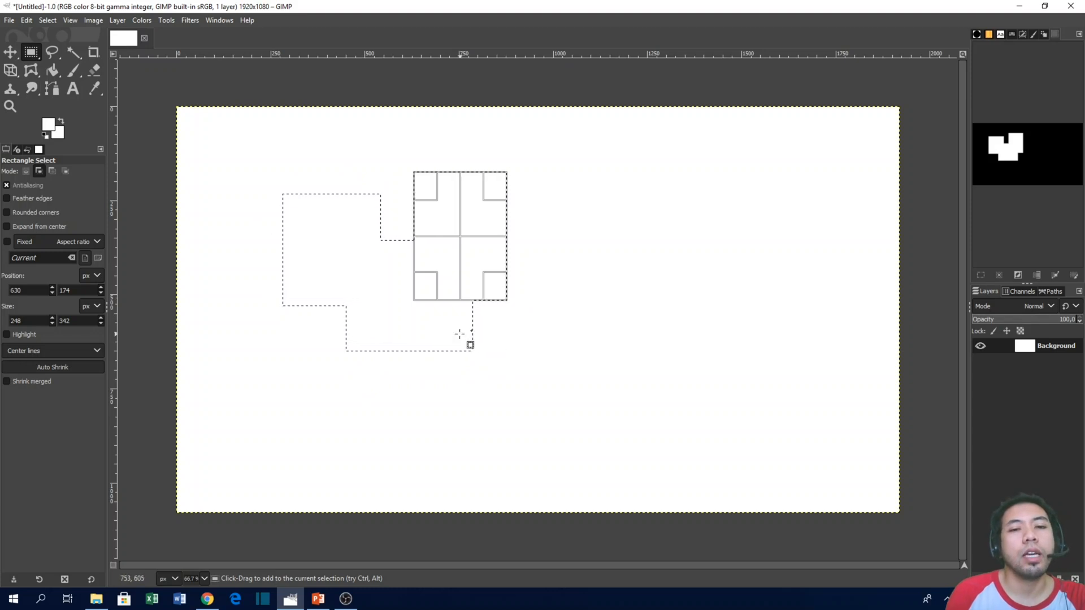
# Subtract four rectangles from the combined selection, cutting its upper-left corner and notches in its right, bottom and top edges
pyautogui.click(51, 171)
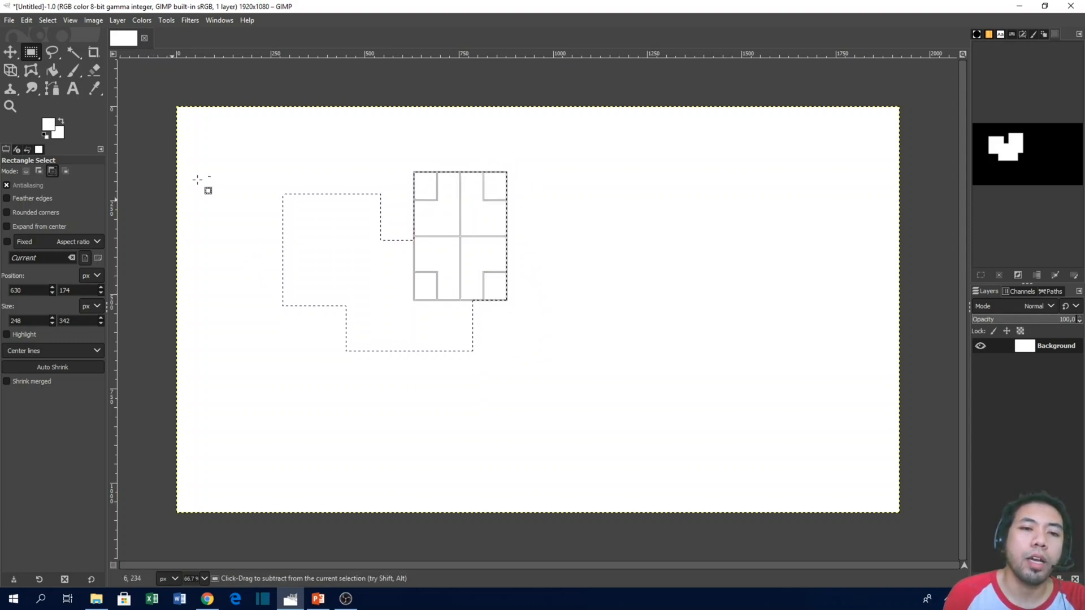
pyautogui.moveTo(257, 146); pyautogui.dragTo(334, 256)
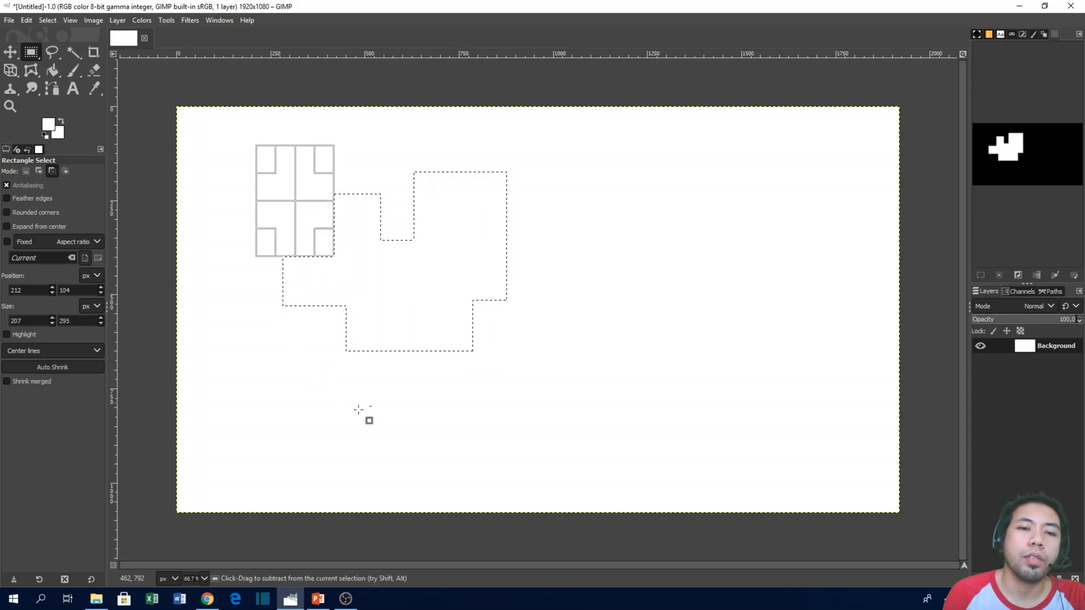
pyautogui.moveTo(564, 219); pyautogui.dragTo(477, 272)
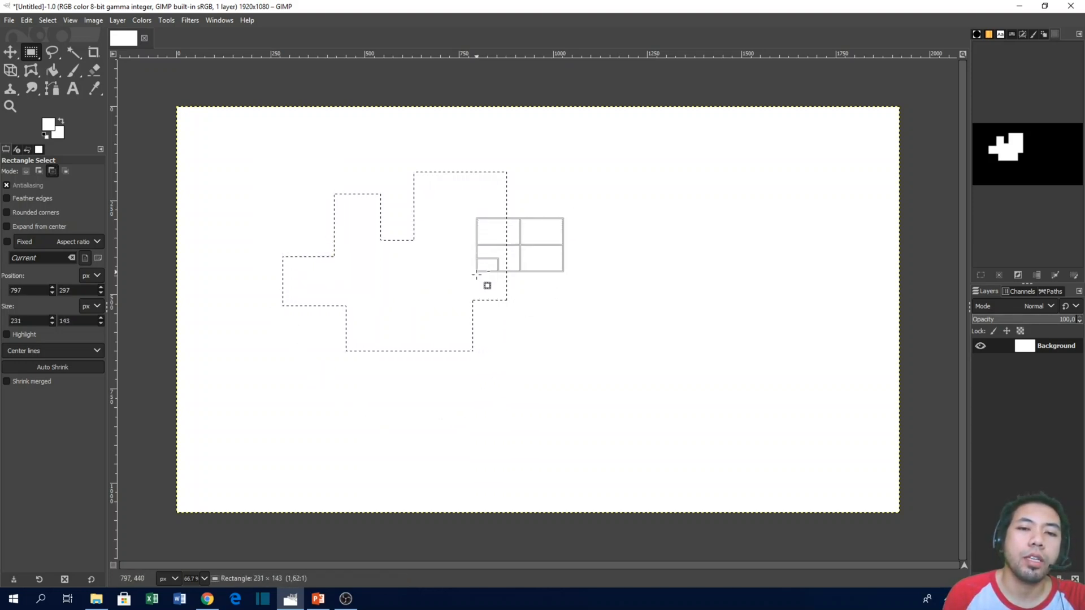
pyautogui.moveTo(377, 394); pyautogui.dragTo(450, 317)
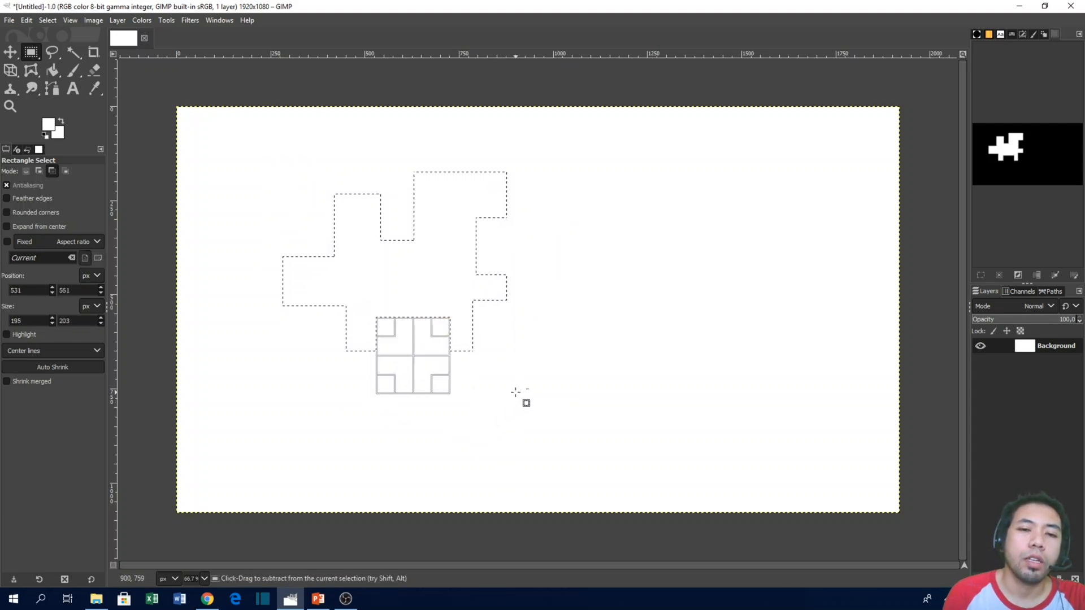
pyautogui.click(522, 392)
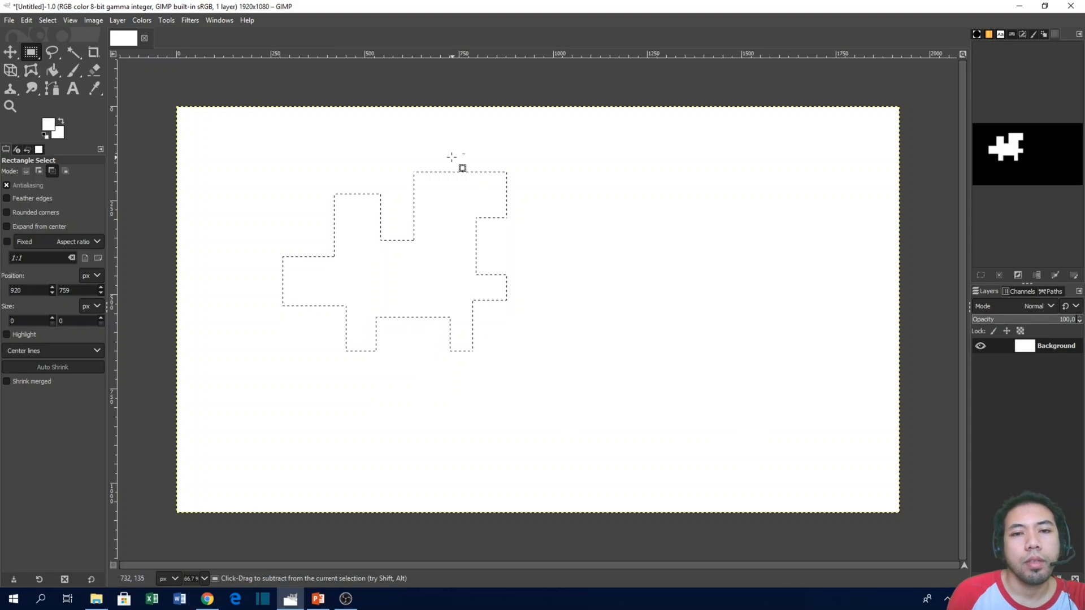
pyautogui.moveTo(445, 143); pyautogui.dragTo(489, 202)
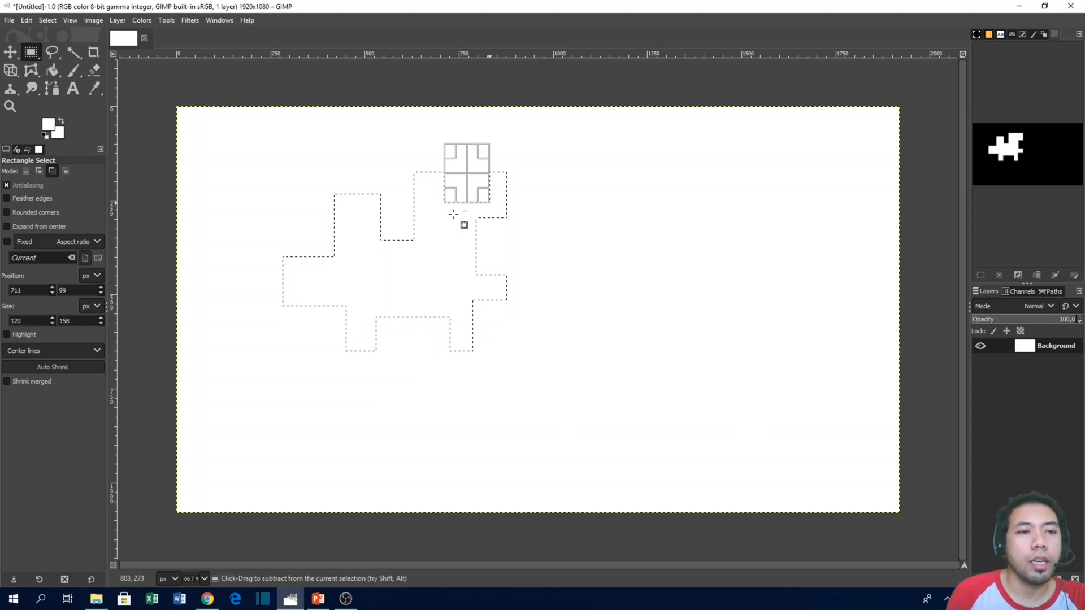
# Intersect the selection with a rectangle about 312 × 336 px, clear the result and try to intersect a rectangle with the empty selection
pyautogui.click(66, 171)
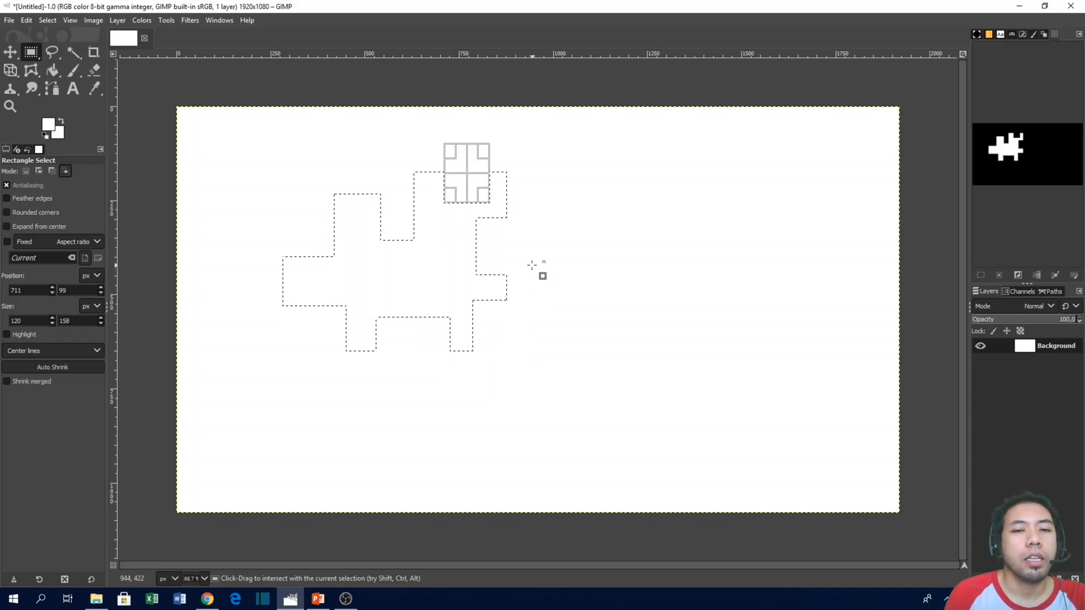
pyautogui.moveTo(525, 265)
pyautogui.mouseDown()
pyautogui.moveTo(474, 272)
pyautogui.moveTo(430, 315)
pyautogui.moveTo(406, 391)
pyautogui.mouseUp()
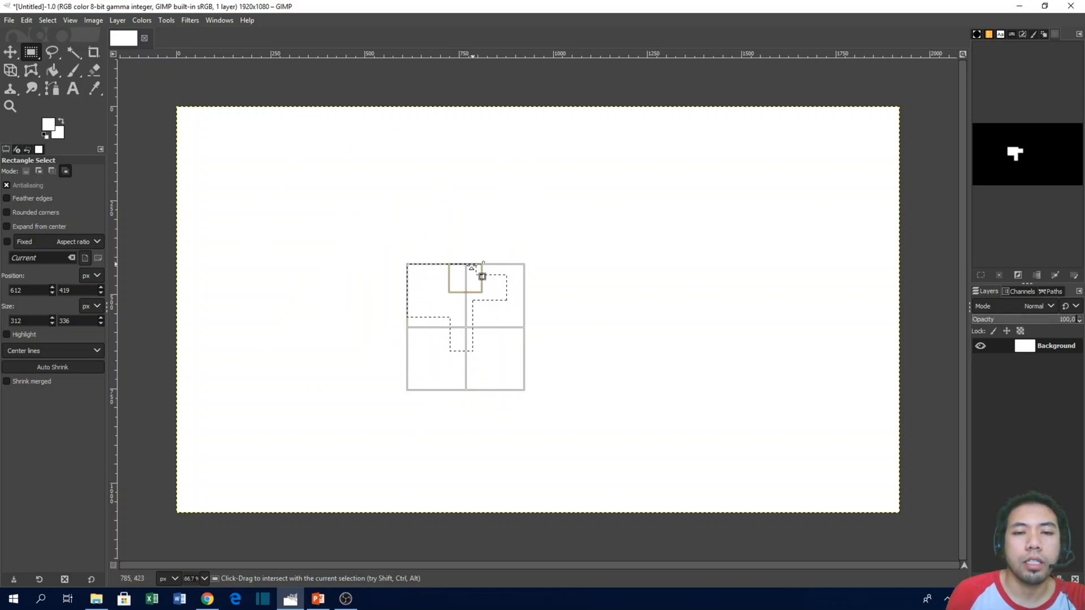
pyautogui.click(590, 279)
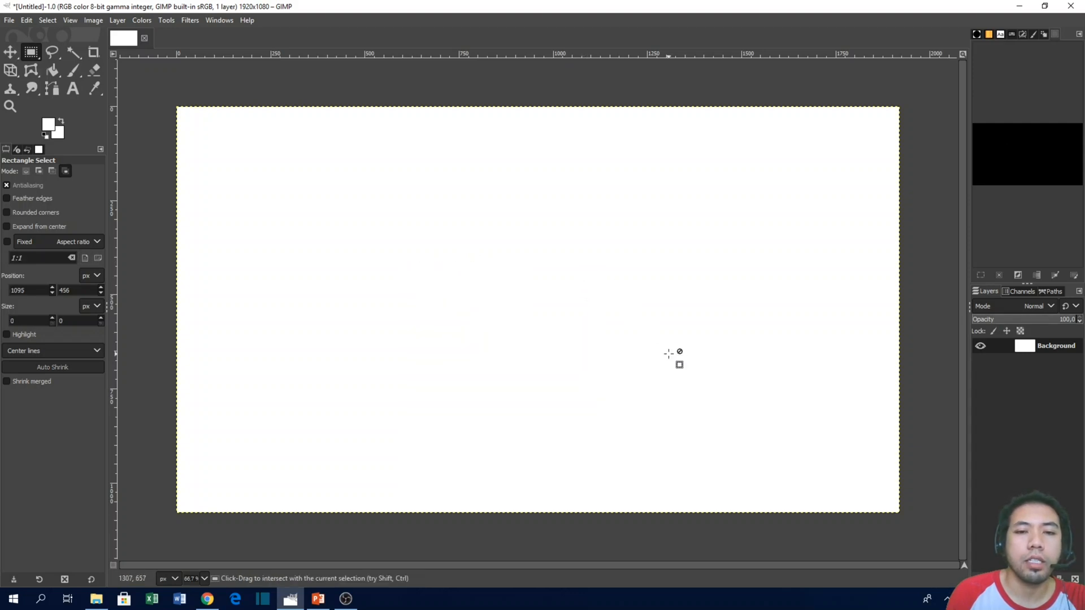
pyautogui.moveTo(405, 237); pyautogui.dragTo(502, 319)
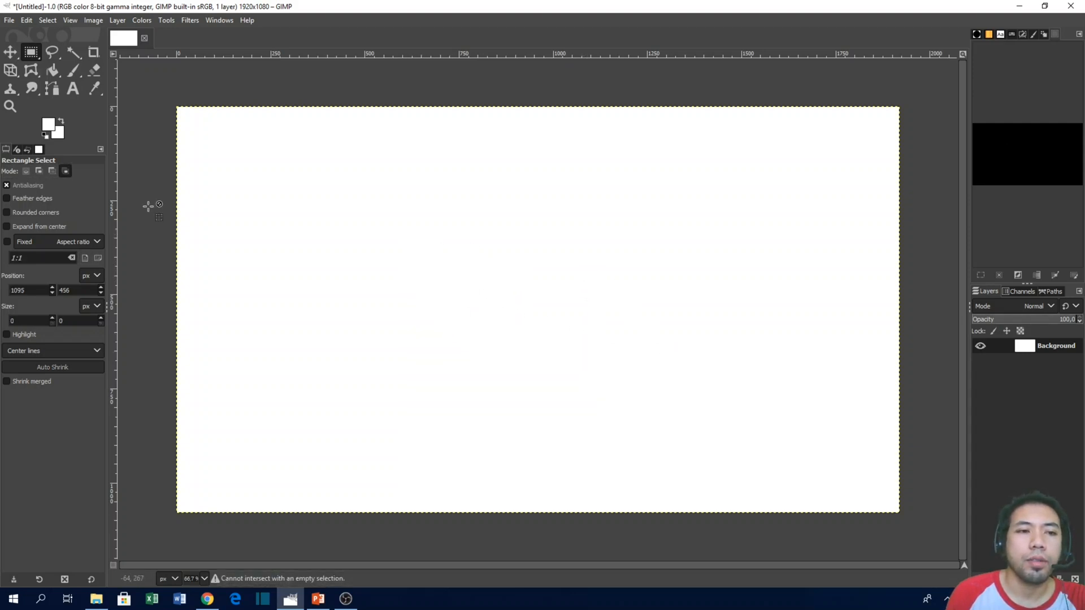
# Draw a new rectangular selection about 630 × 493 px and add an overlapping one about 425 × 444 px at its lower-right corner
pyautogui.click(26, 171)
pyautogui.moveTo(219, 169); pyautogui.dragTo(456, 355)
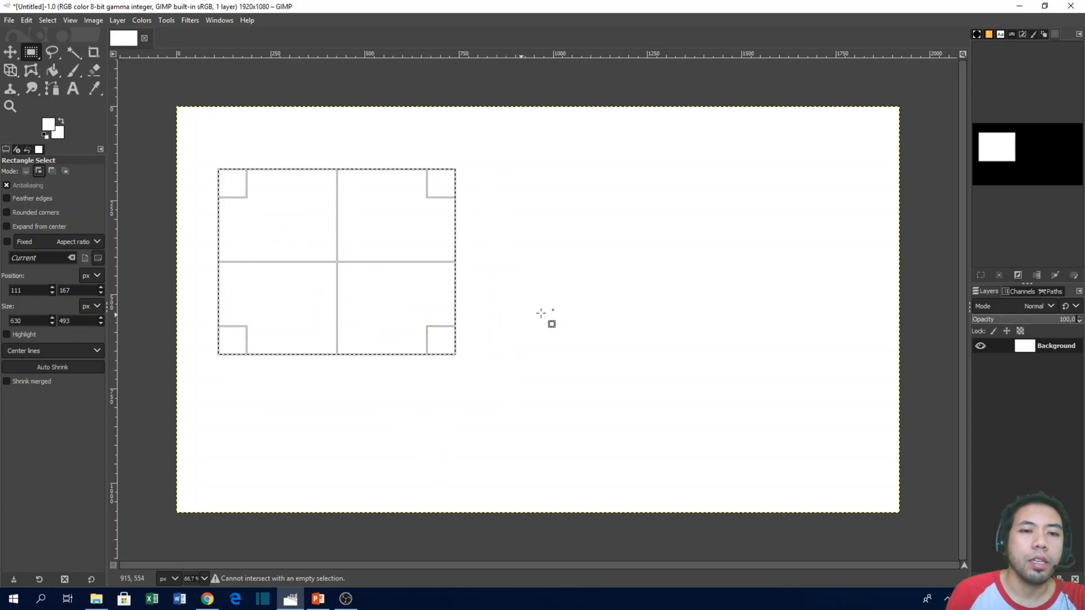
pyautogui.moveTo(526, 247); pyautogui.dragTo(366, 413)
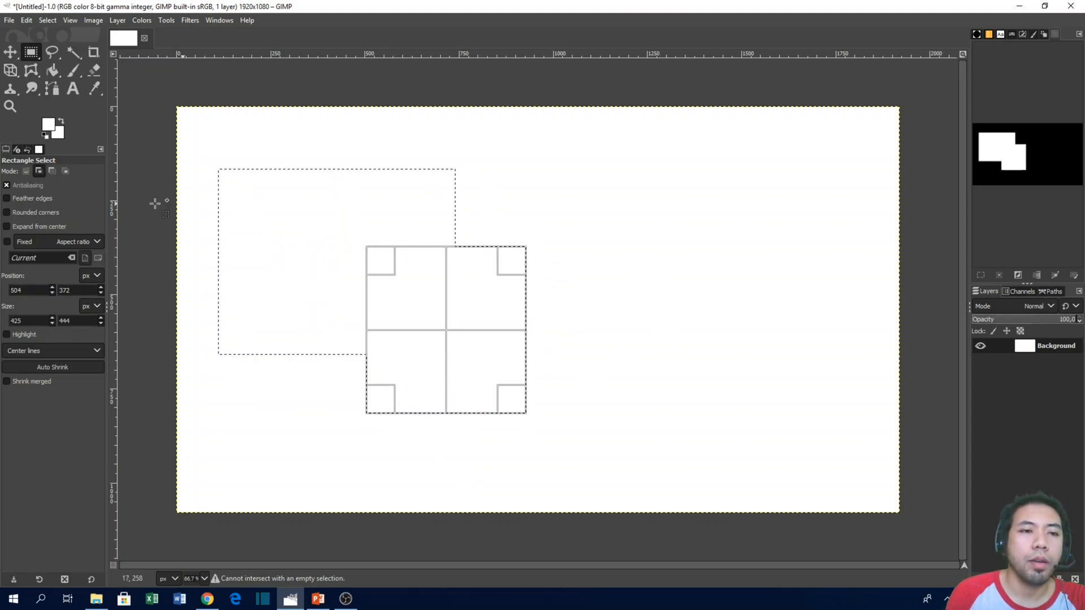
# Subtract a rectangle about 194 × 246 px from the selection's upper-right area and intersect the remainder with one about 813 × 475 px
pyautogui.click(52, 171)
pyautogui.moveTo(490, 191); pyautogui.dragTo(417, 284)
pyautogui.click(65, 171)
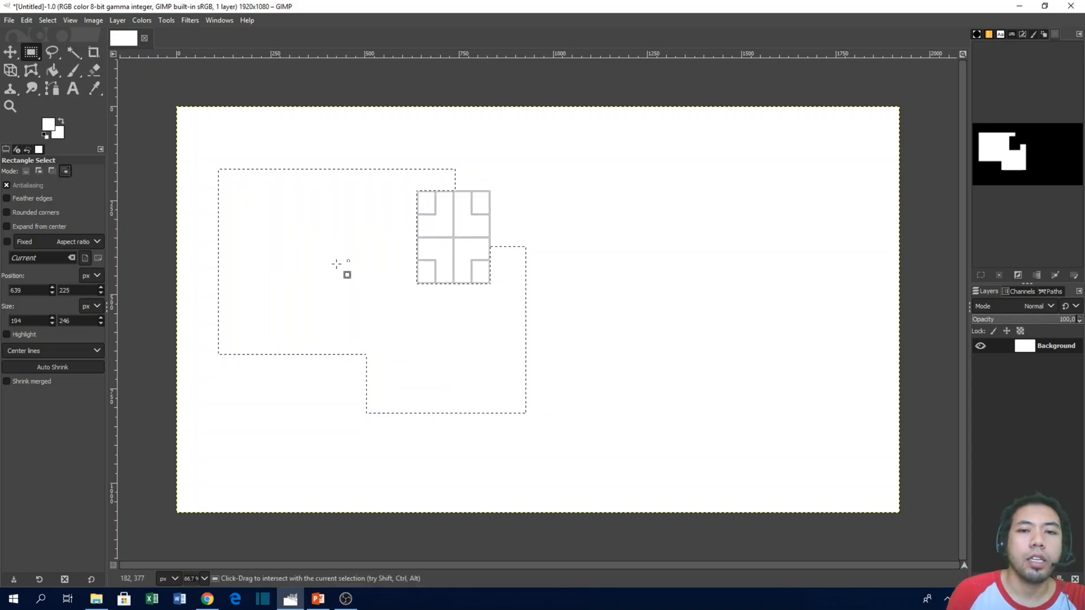
pyautogui.moveTo(597, 400); pyautogui.dragTo(292, 222)
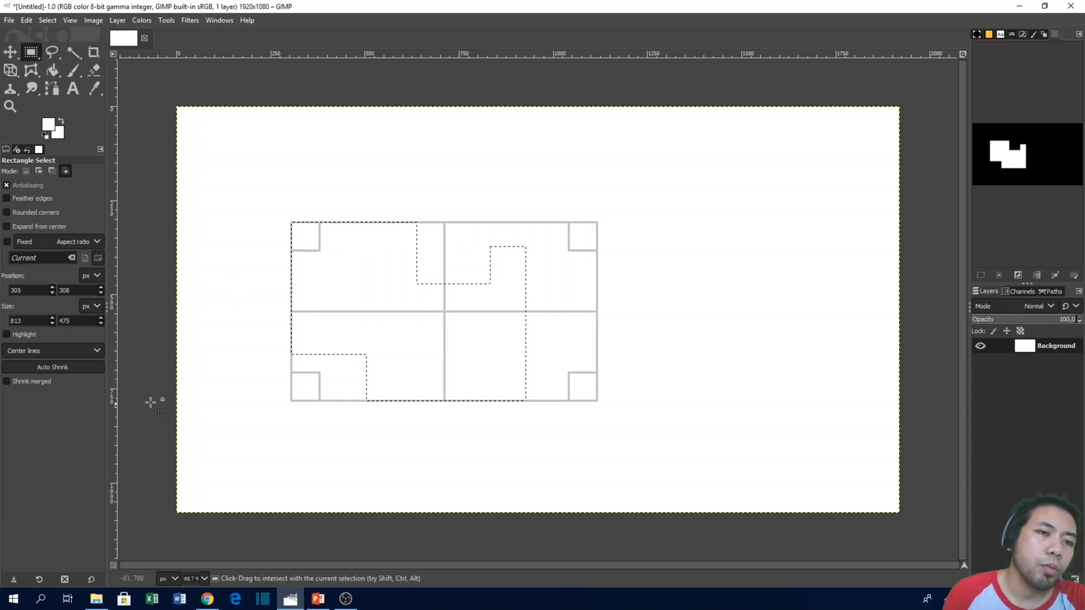
# Enable Feather edges and replace the selection with a feathered rectangle about 314 × 347 px in the canvas's upper-right area
pyautogui.click(7, 198)
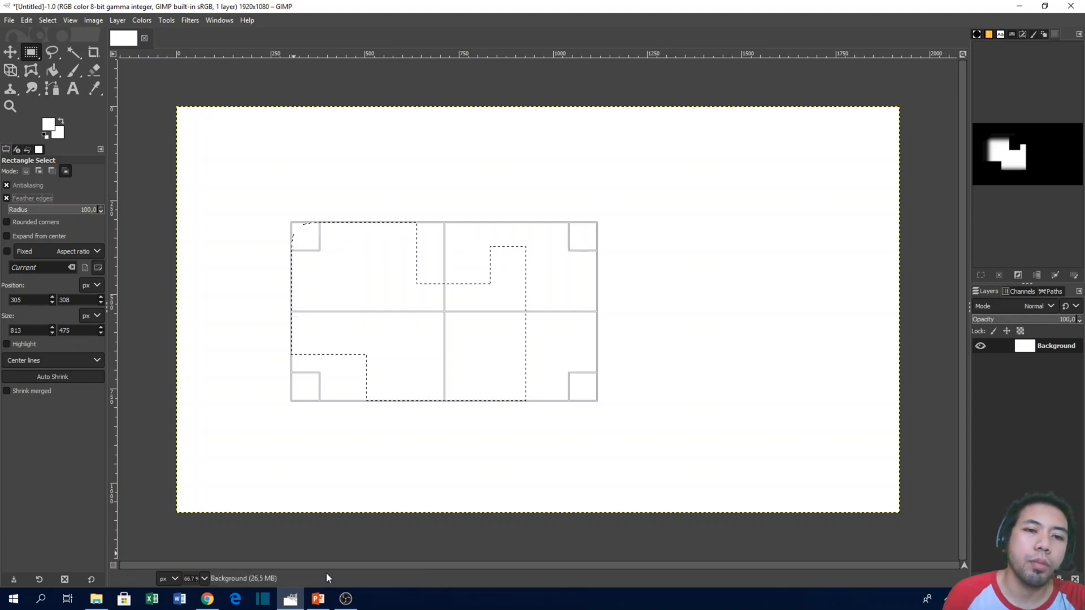
pyautogui.click(27, 170)
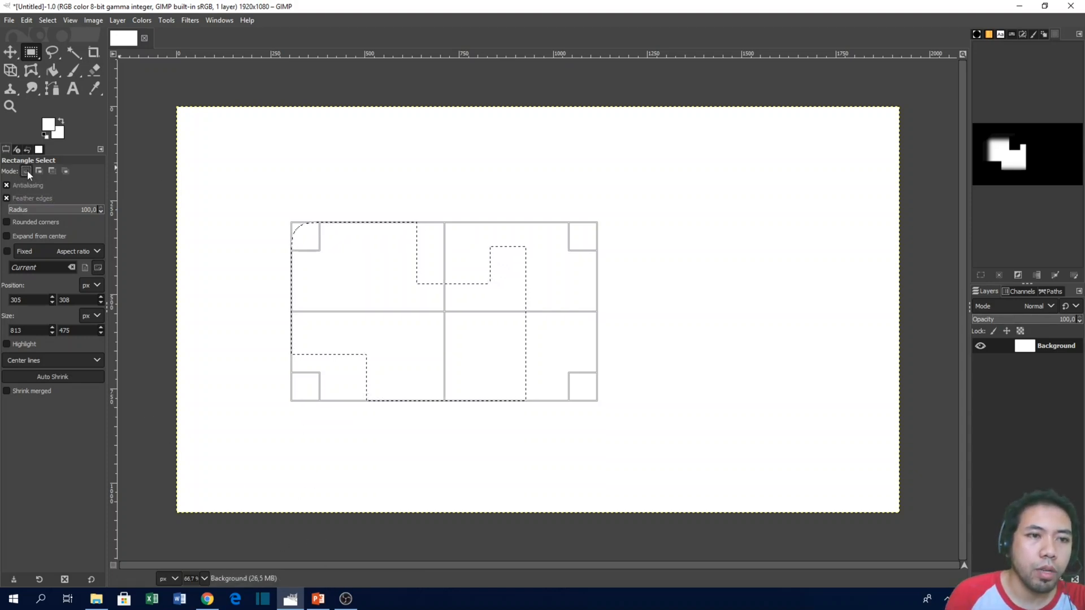
pyautogui.moveTo(706, 179); pyautogui.dragTo(824, 309)
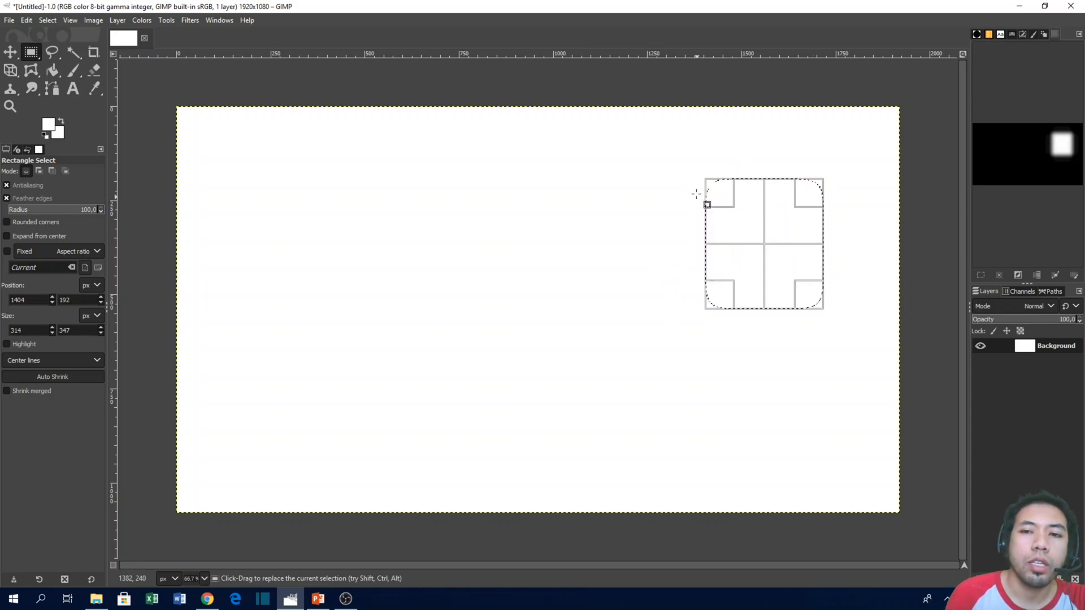
# Reduce the feather radius to 45.6 and draw a new rectangular selection about 408 × 379 px right of the canvas centre
pyautogui.scroll(-4, 95, 211)
pyautogui.scroll(-20, 87, 211)
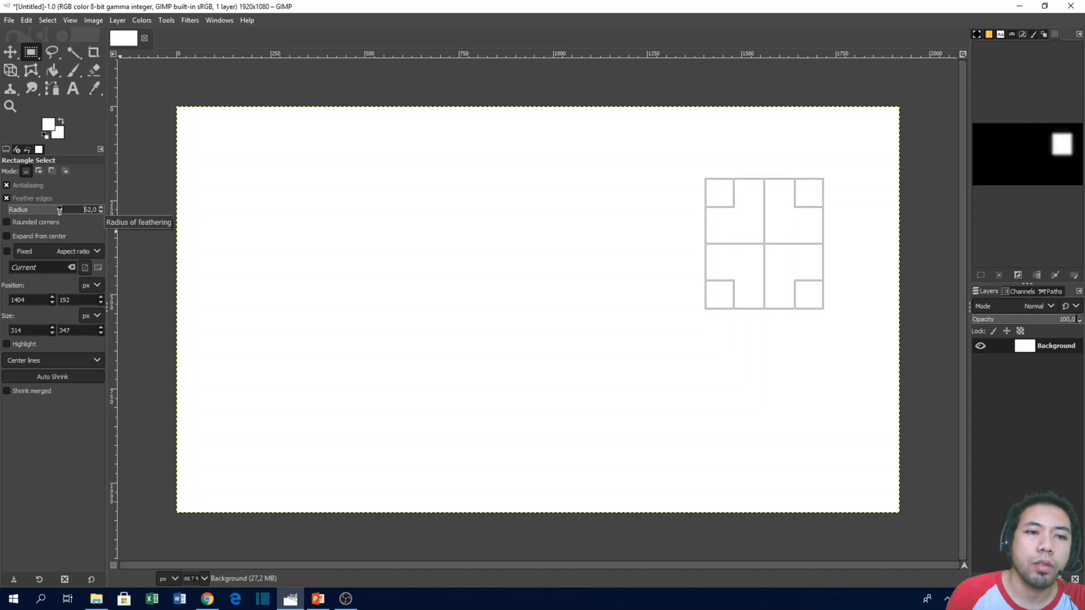
pyautogui.click(633, 235)
pyautogui.moveTo(537, 213); pyautogui.dragTo(691, 355)
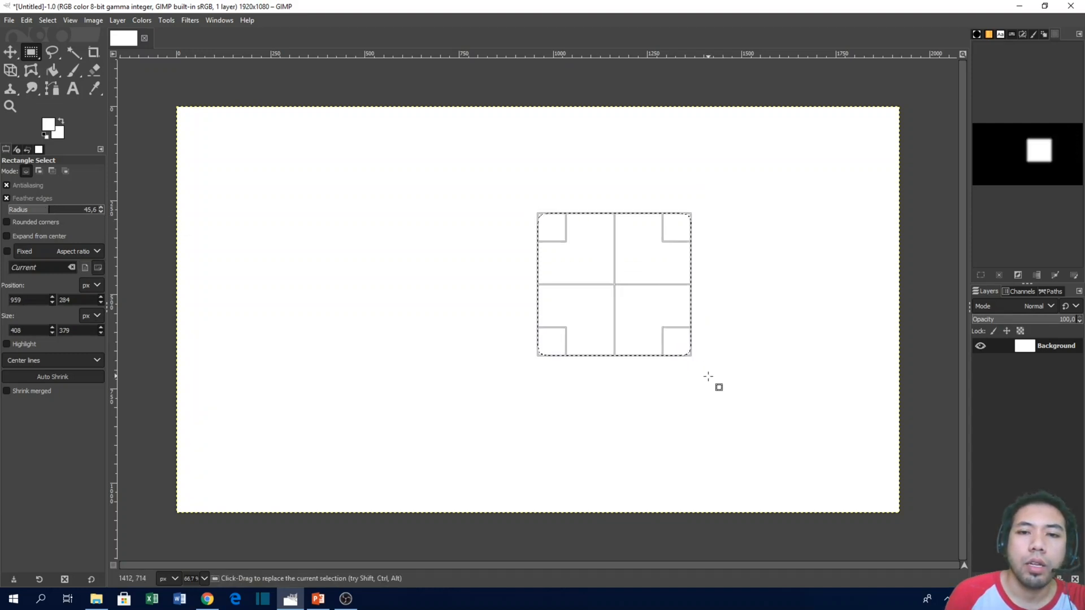
# Move the feathered selection toward the canvas's upper left and add an overlapping rectangle about 400 × 258 px at its lower-right corner
pyautogui.moveTo(616, 323); pyautogui.dragTo(400, 247)
pyautogui.moveTo(554, 258); pyautogui.dragTo(403, 356)
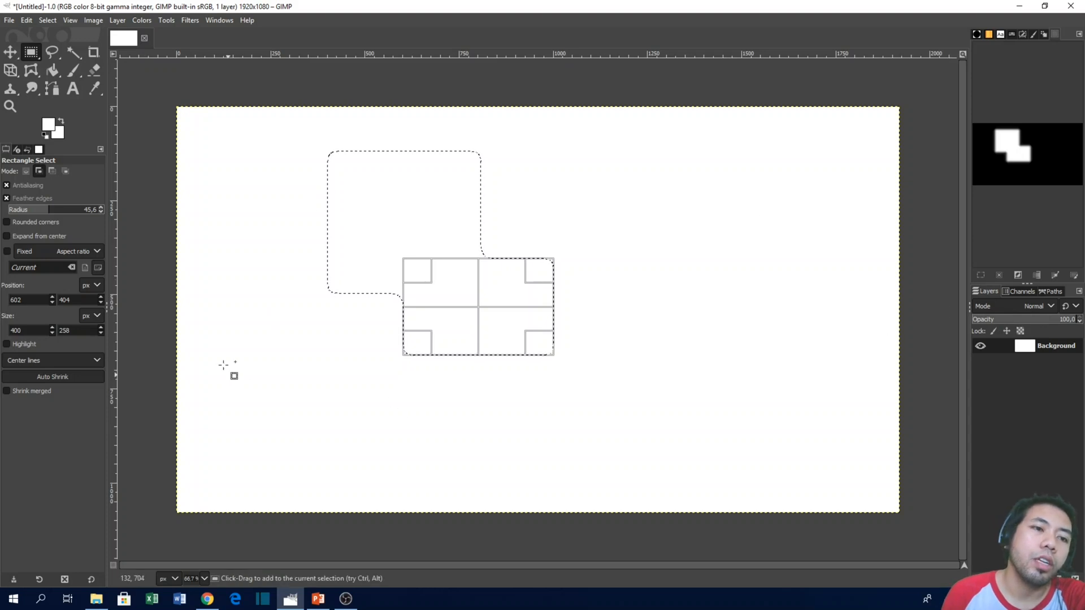
# Enable Rounded corners and add a rectangle about 298 × 326 px in the canvas's upper-right area
pyautogui.click(6, 223)
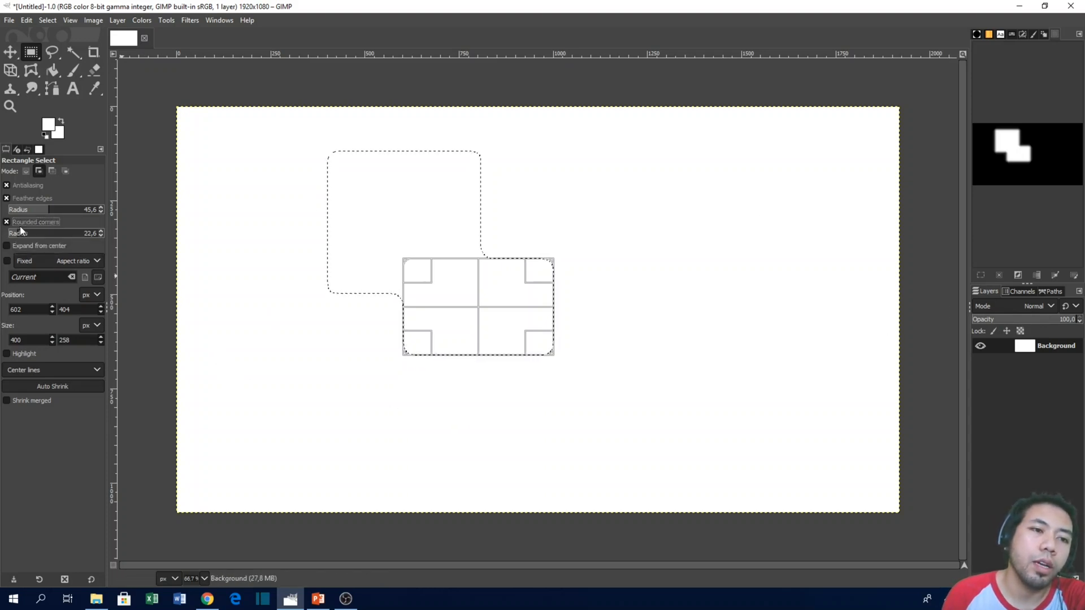
pyautogui.moveTo(674, 193); pyautogui.dragTo(794, 321)
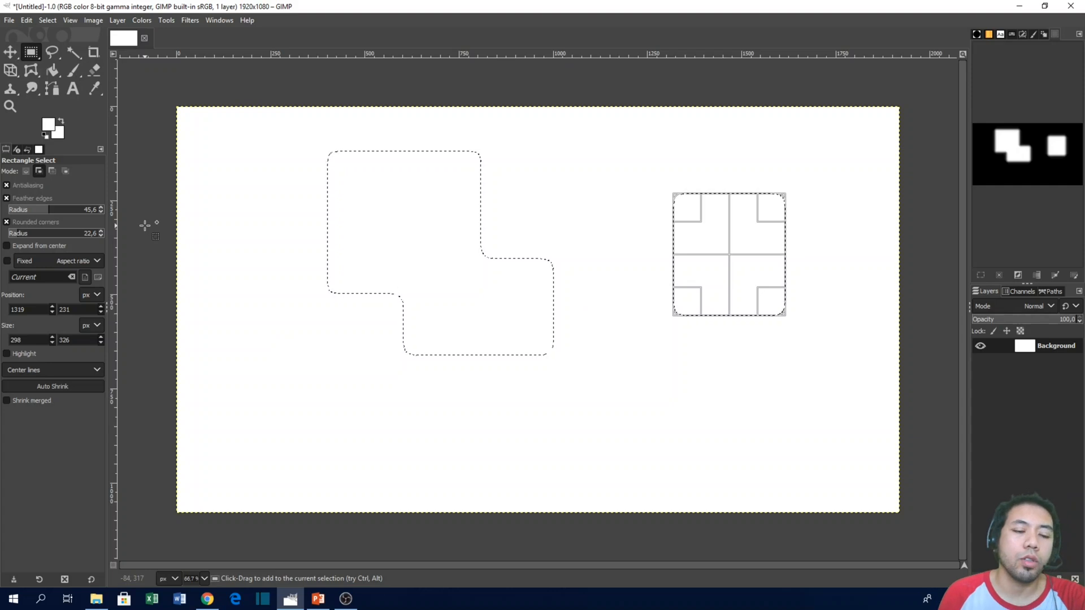
# Undo the rectangular selections until nothing is selected on the canvas
pyautogui.hotkey('ctrl', 'z')
pyautogui.hotkey('ctrl', 'z')
pyautogui.hotkey('ctrl', 'z')
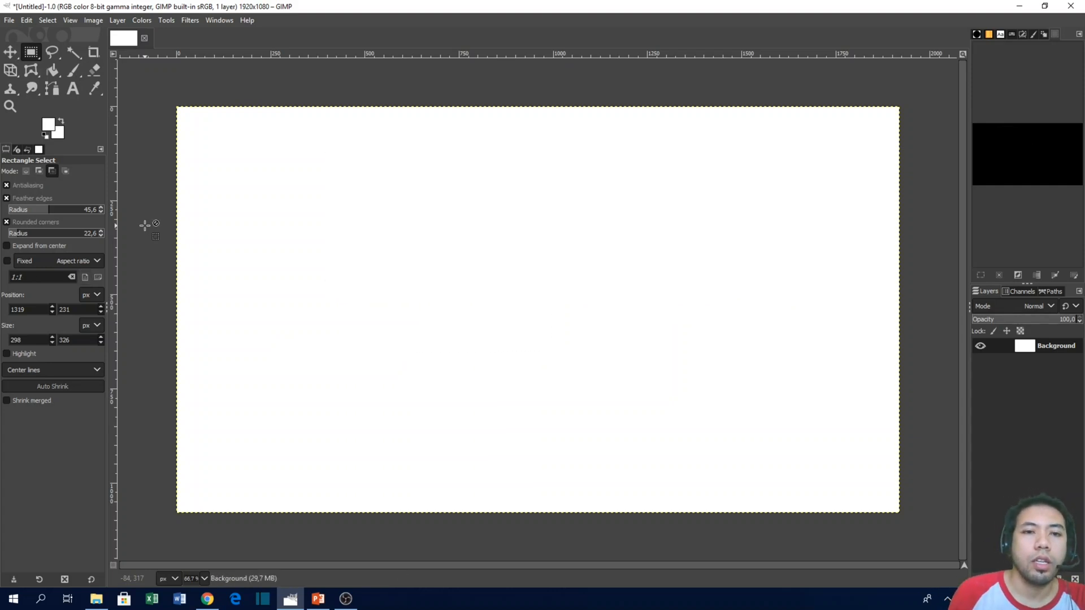
# With Rounded corners off, draw a feathered selection about 297 × 318 px in the canvas's upper-left area and set its feather radius to 100
pyautogui.click(7, 222)
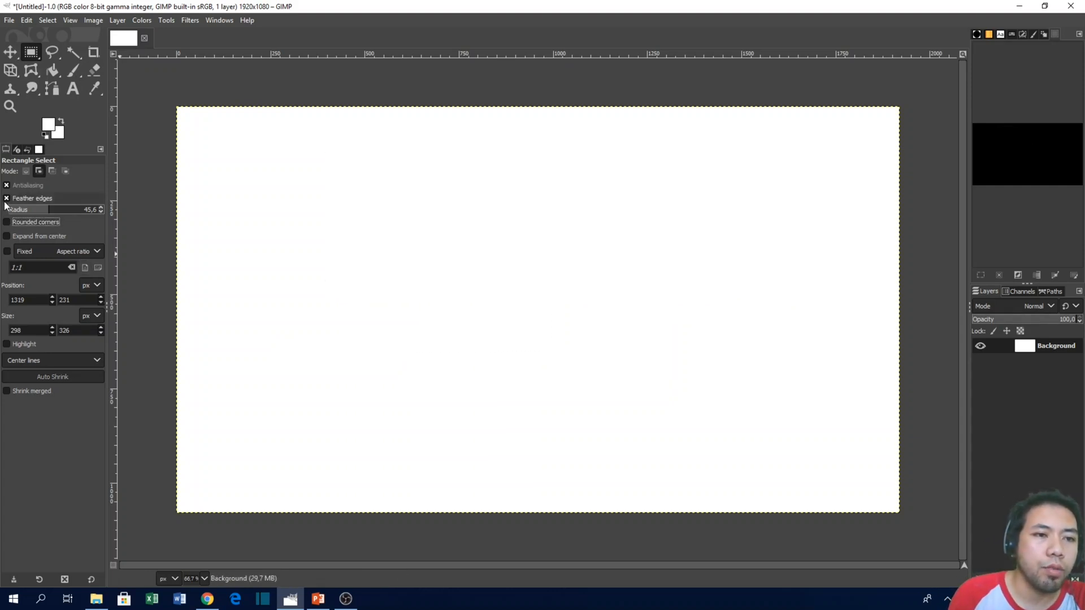
pyautogui.moveTo(260, 169); pyautogui.dragTo(370, 289)
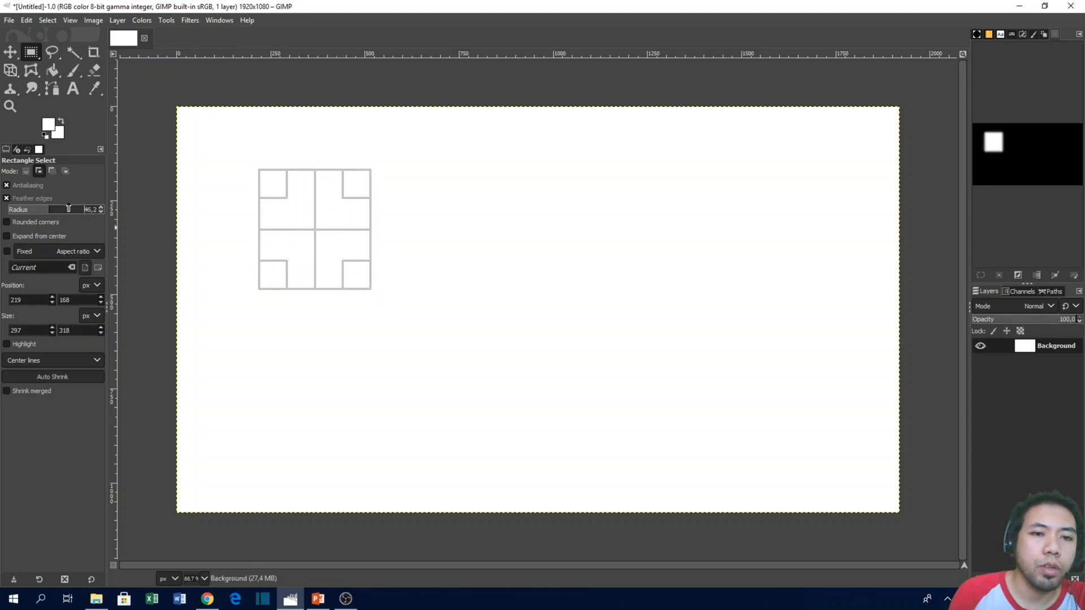
pyautogui.moveTo(68, 208); pyautogui.dragTo(101, 210)
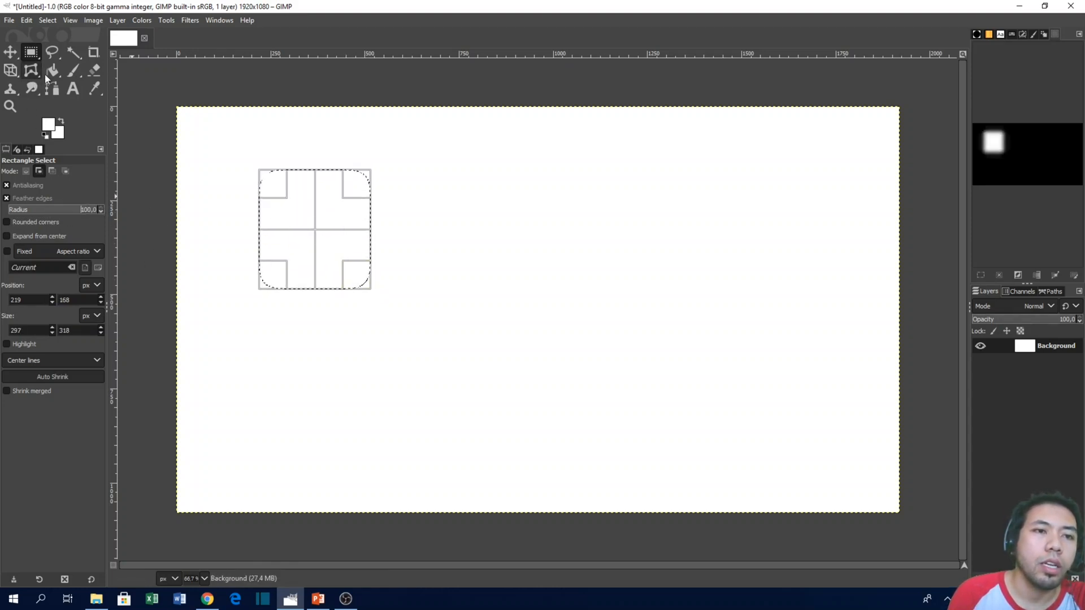
# Set the foreground color to the blue swatch and bucket-fill the feathered selection with it
pyautogui.click(49, 126)
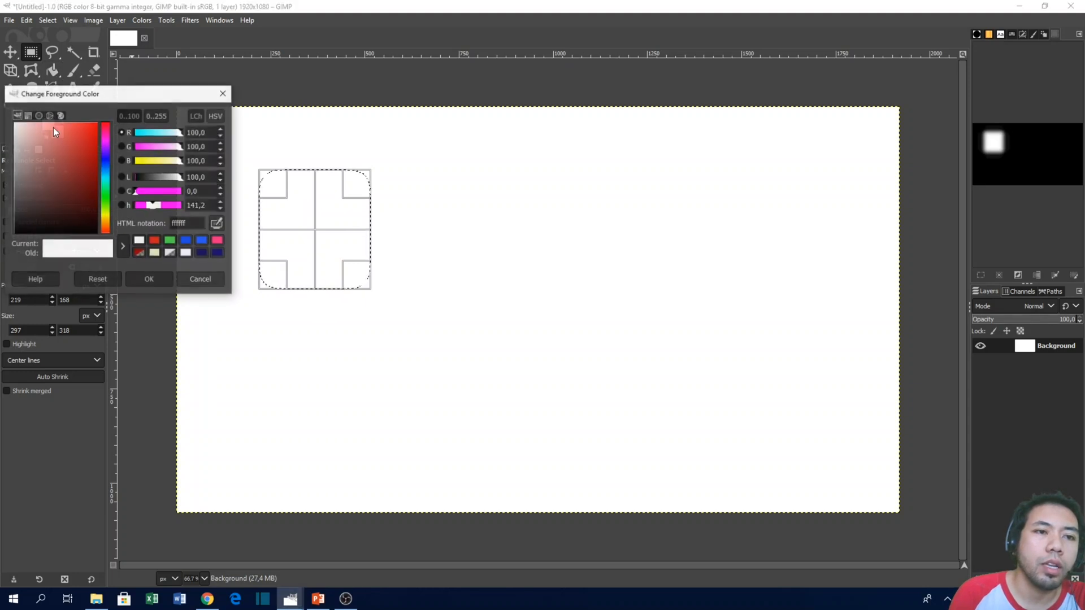
pyautogui.click(105, 161)
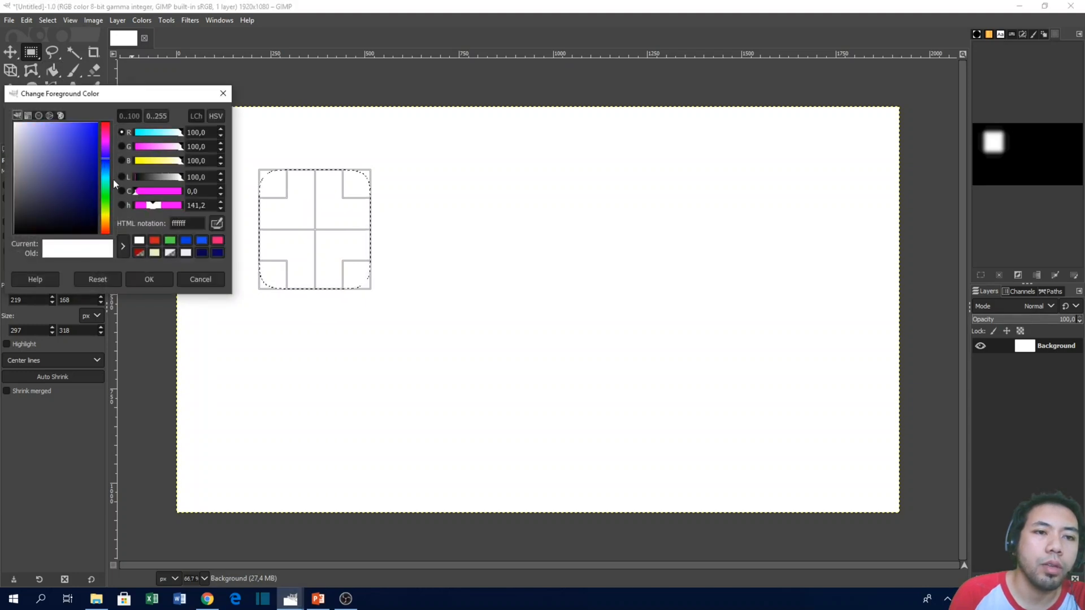
pyautogui.click(184, 241)
pyautogui.click(146, 279)
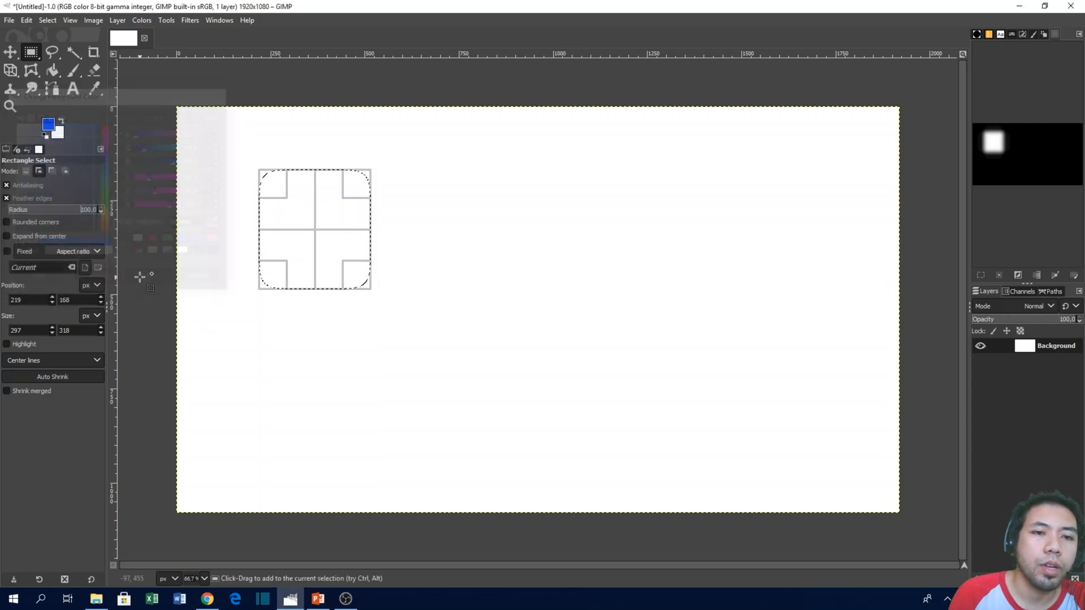
pyautogui.hotkey('shift', 'b')
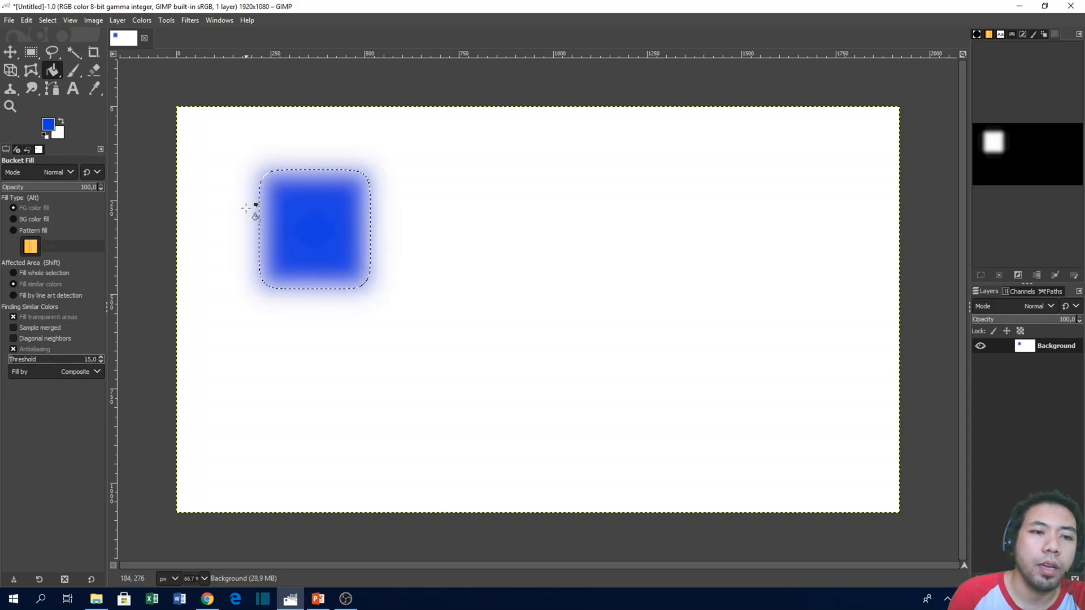
# Replace the selection with an unfeathered, rounded-corner rectangle about 271 × 312 px to the right of the blurred blue square
pyautogui.click(31, 52)
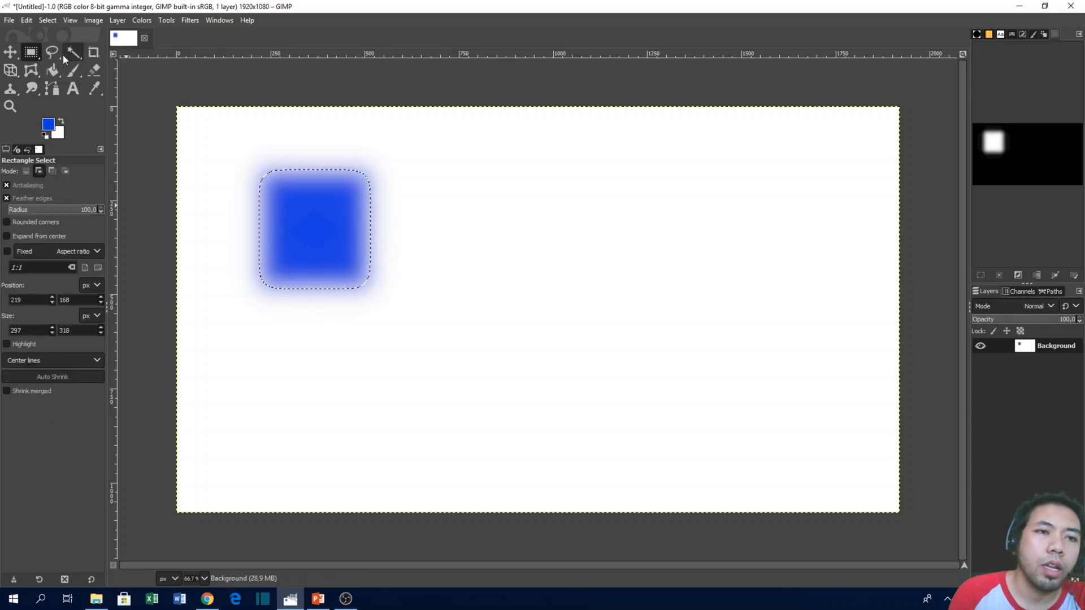
pyautogui.click(67, 53)
pyautogui.press('r')
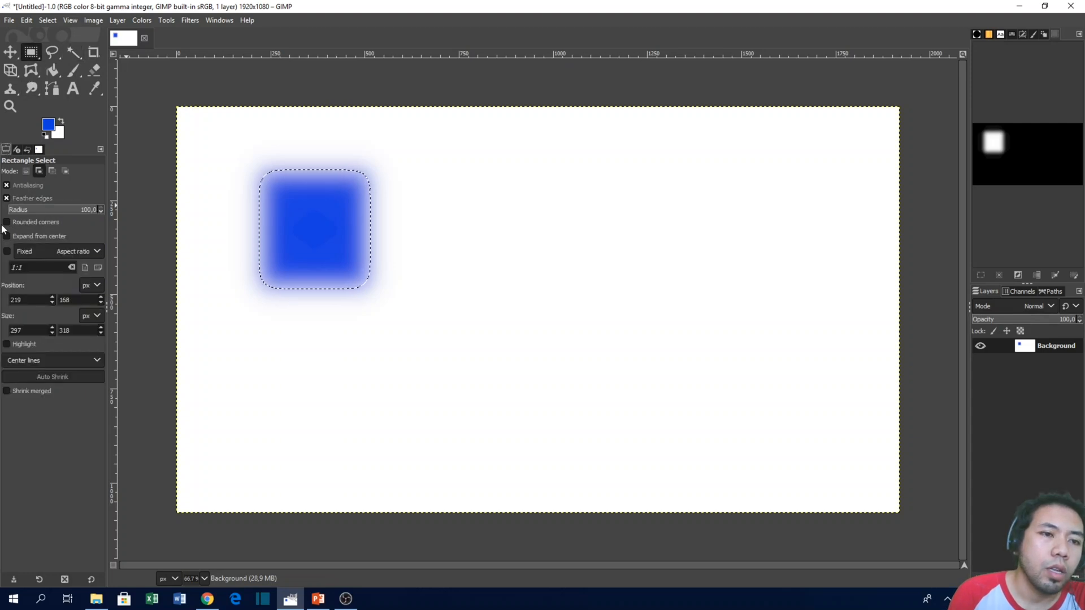
pyautogui.click(7, 222)
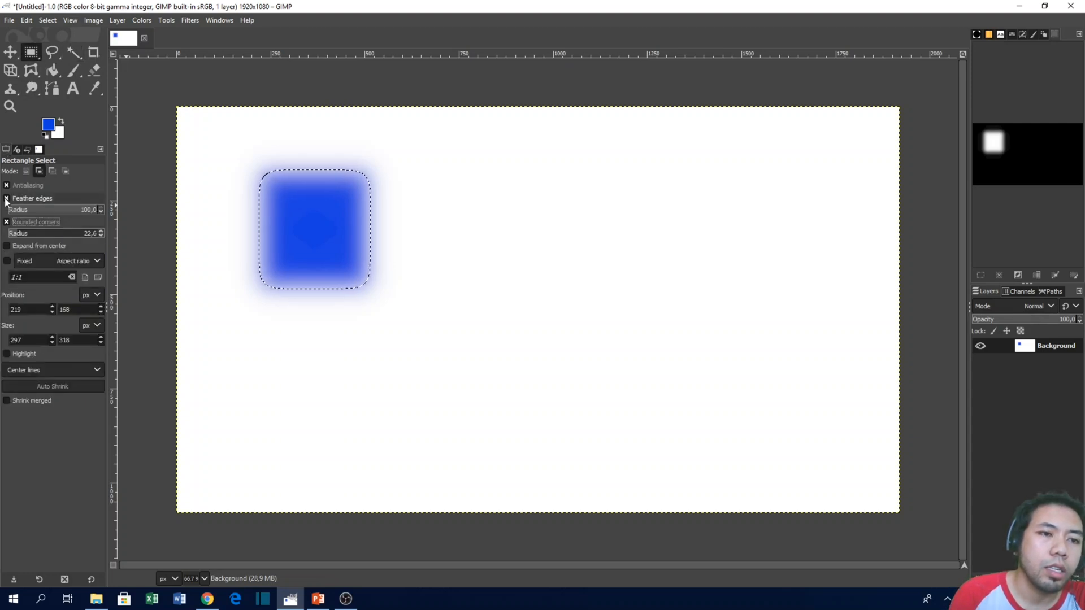
pyautogui.click(6, 198)
pyautogui.click(26, 171)
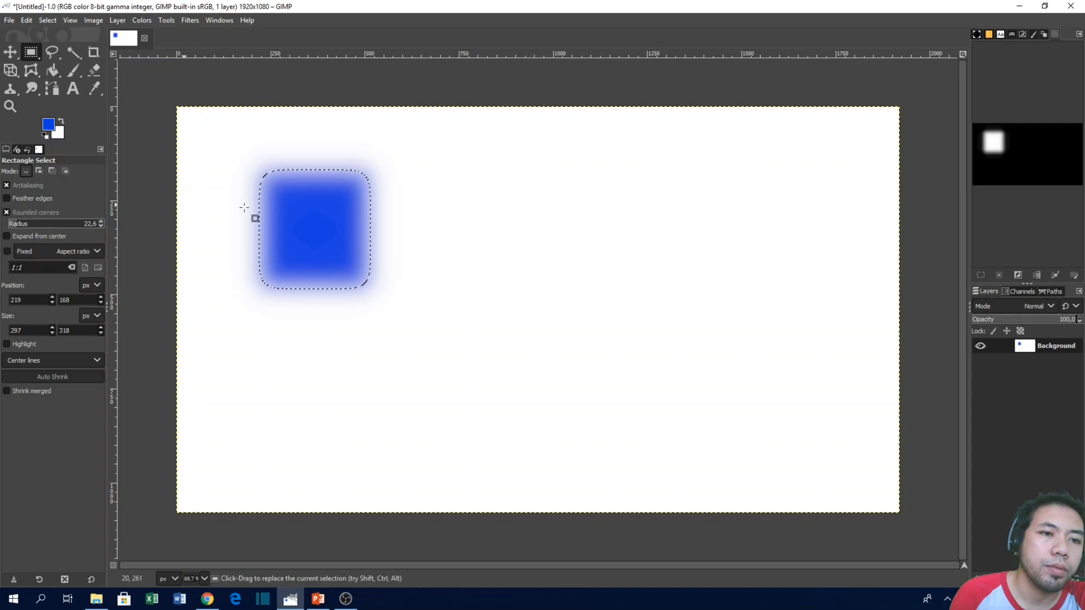
pyautogui.moveTo(458, 179); pyautogui.dragTo(560, 296)
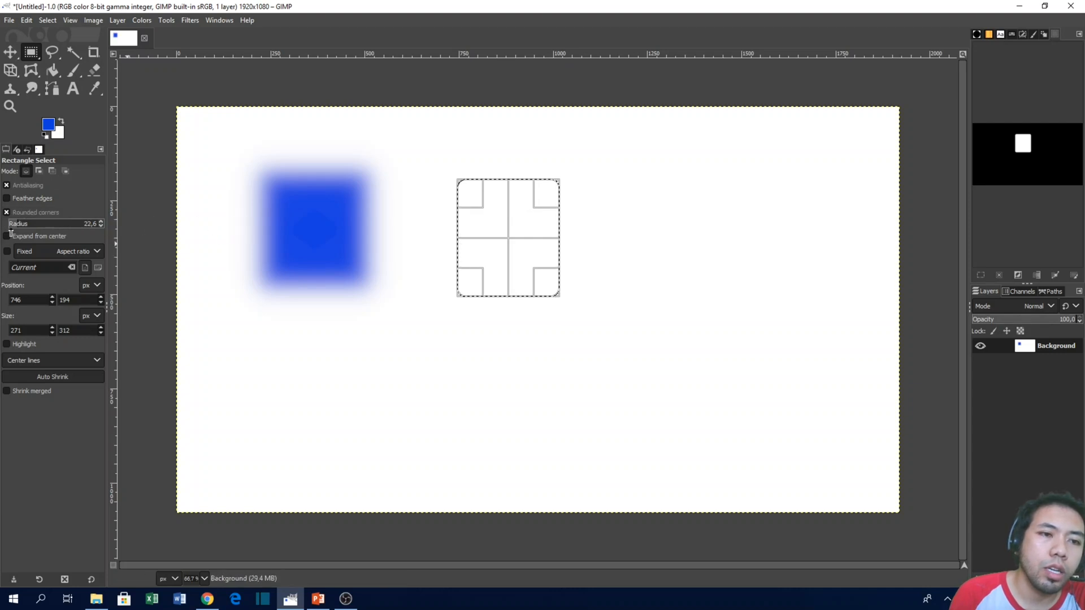
# Increase the rounded corner radius to 88.7 and bucket-fill the rounded selection with the blue foreground color
pyautogui.moveTo(20, 225)
pyautogui.mouseDown()
pyautogui.moveTo(84, 225)
pyautogui.moveTo(32, 229)
pyautogui.mouseUp()
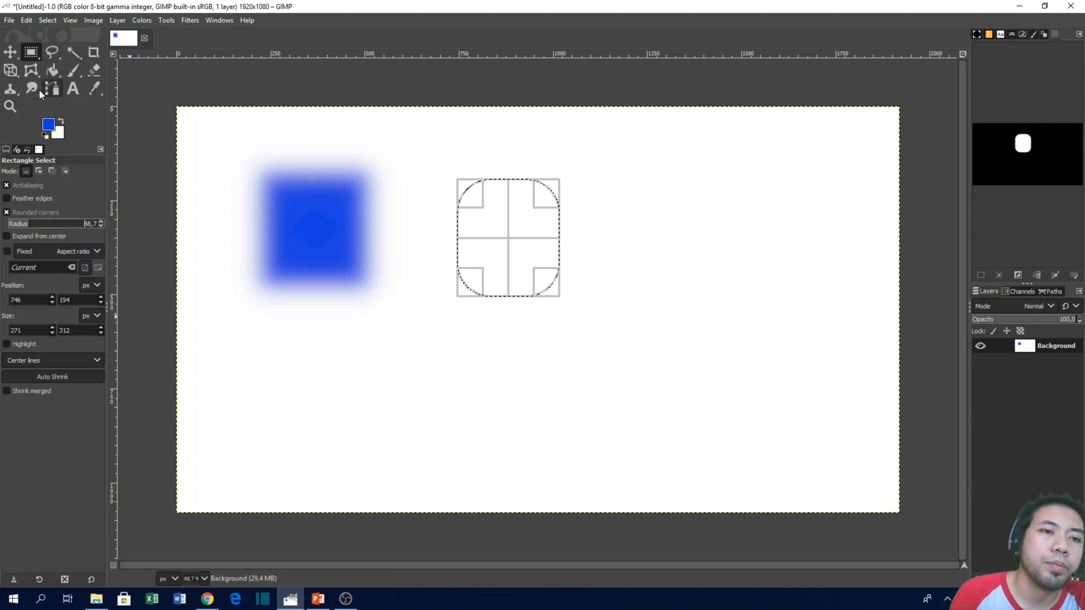
pyautogui.click(51, 73)
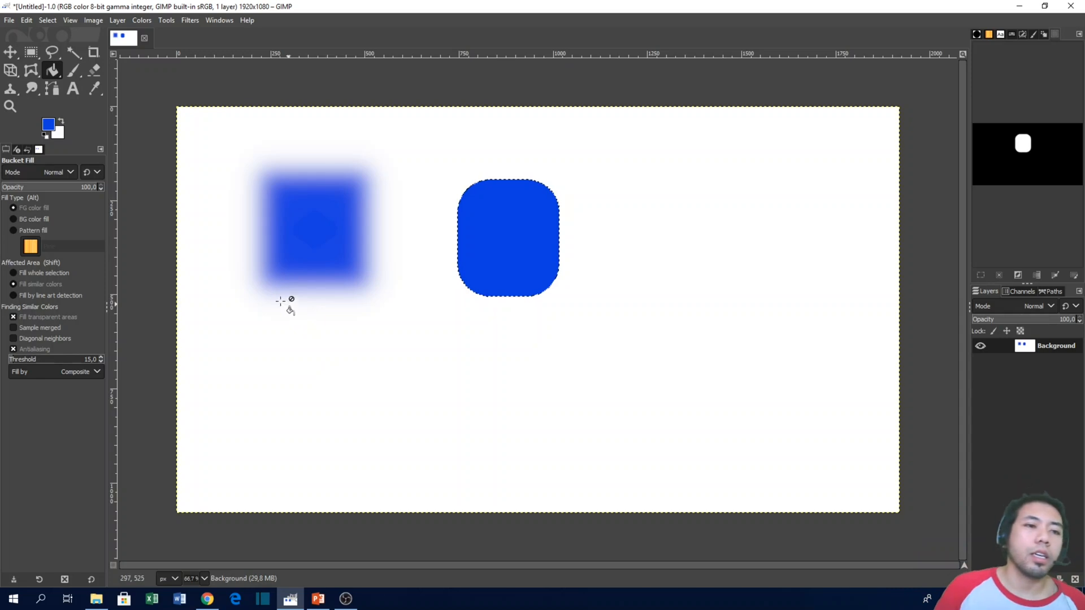
# Switch Rectangle Select from Rounded corners to Expand from center and draw a selection about 597 × 519 px right of the rounded shape
pyautogui.click(31, 54)
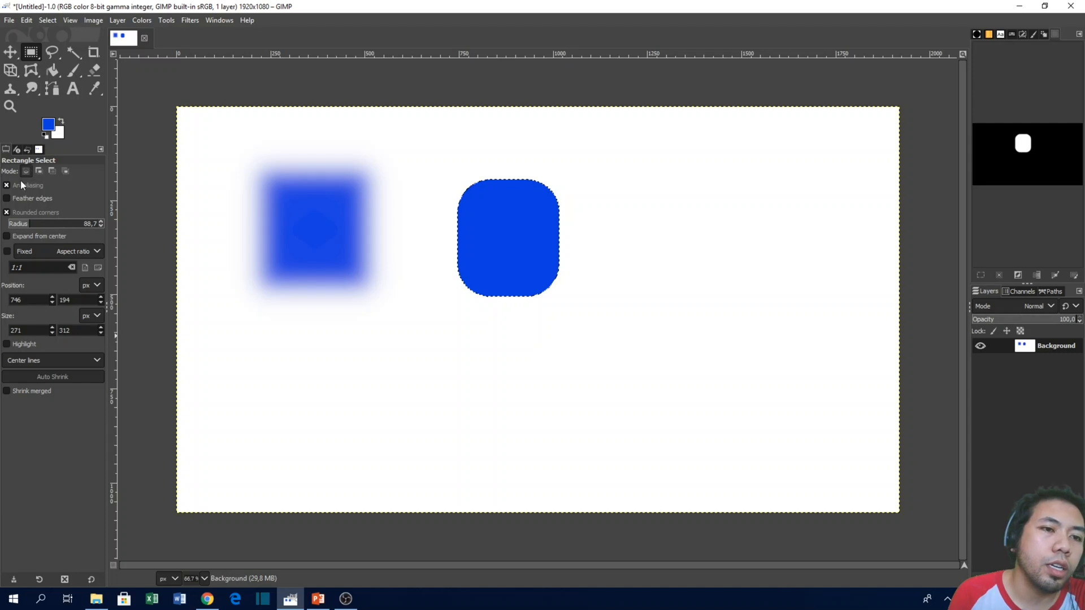
pyautogui.click(7, 213)
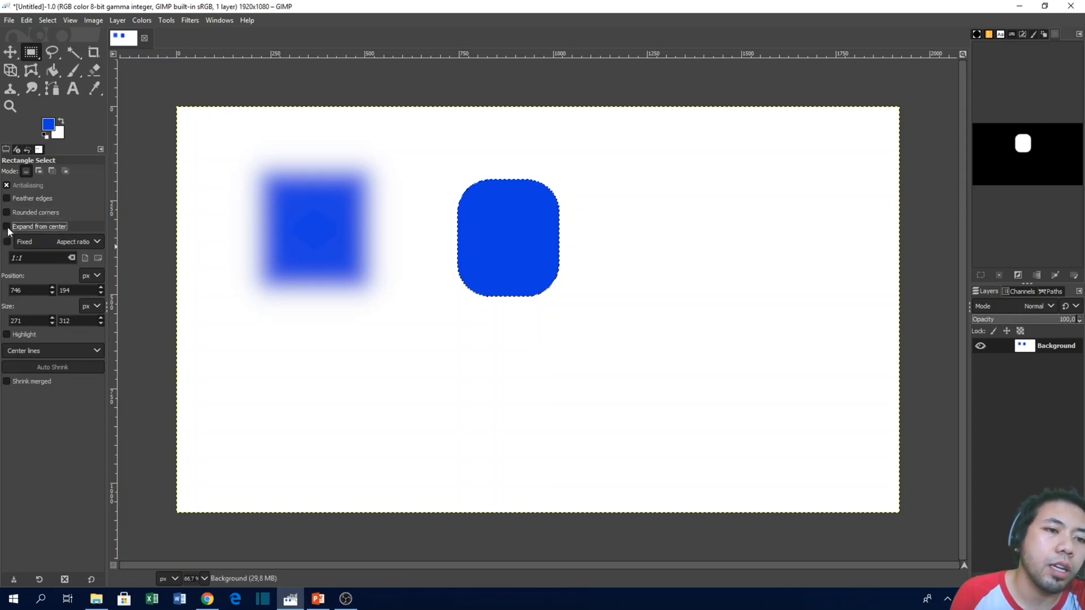
pyautogui.click(7, 227)
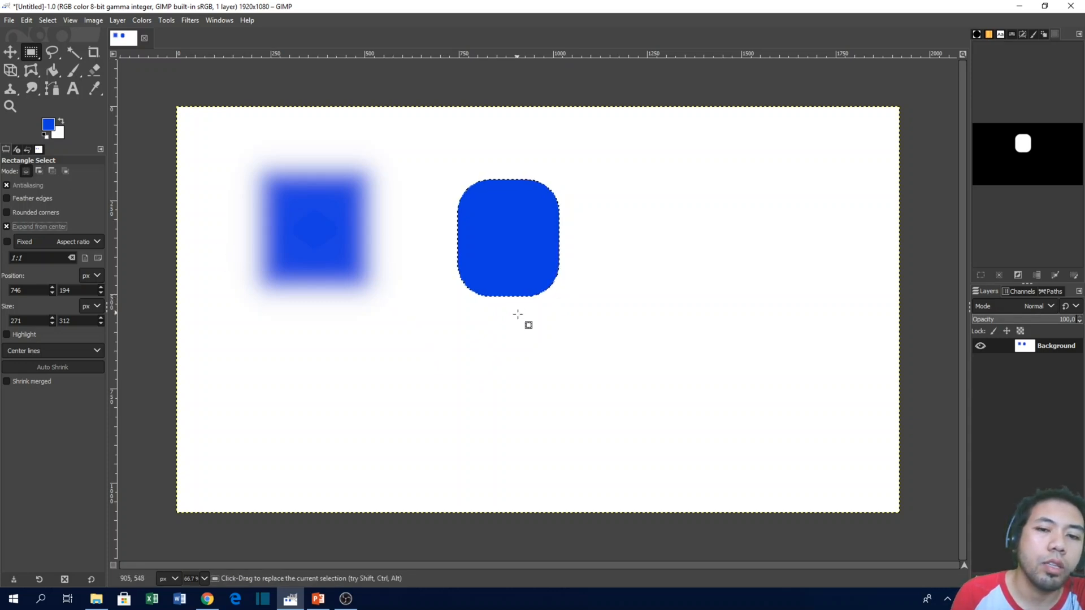
pyautogui.moveTo(685, 260); pyautogui.dragTo(797, 357)
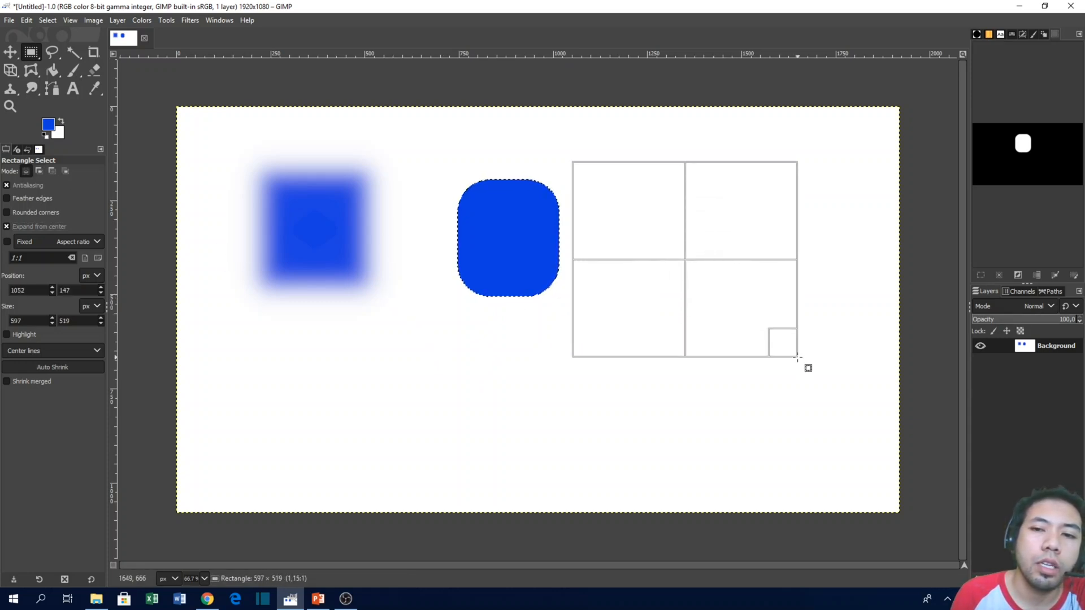
# Draw several more center-expanded selections around the canvas, ending with one about 438 × 348 px over the blurred blue square
pyautogui.moveTo(367, 236); pyautogui.dragTo(484, 325)
pyautogui.moveTo(426, 377); pyautogui.dragTo(530, 440)
pyautogui.moveTo(592, 318); pyautogui.dragTo(687, 394)
pyautogui.moveTo(615, 199); pyautogui.dragTo(742, 305)
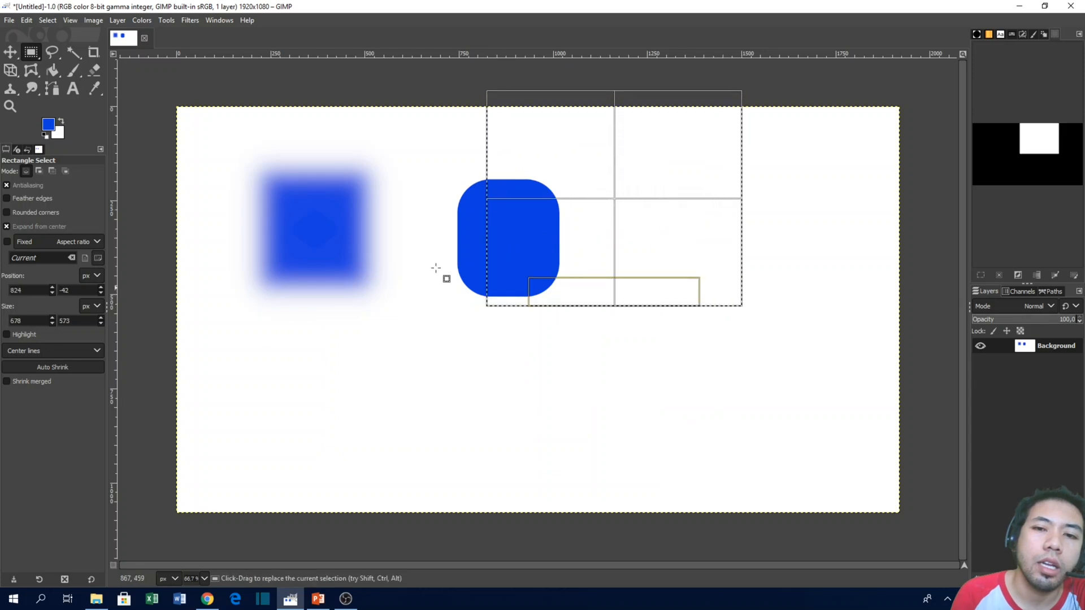
pyautogui.moveTo(340, 243); pyautogui.dragTo(423, 308)
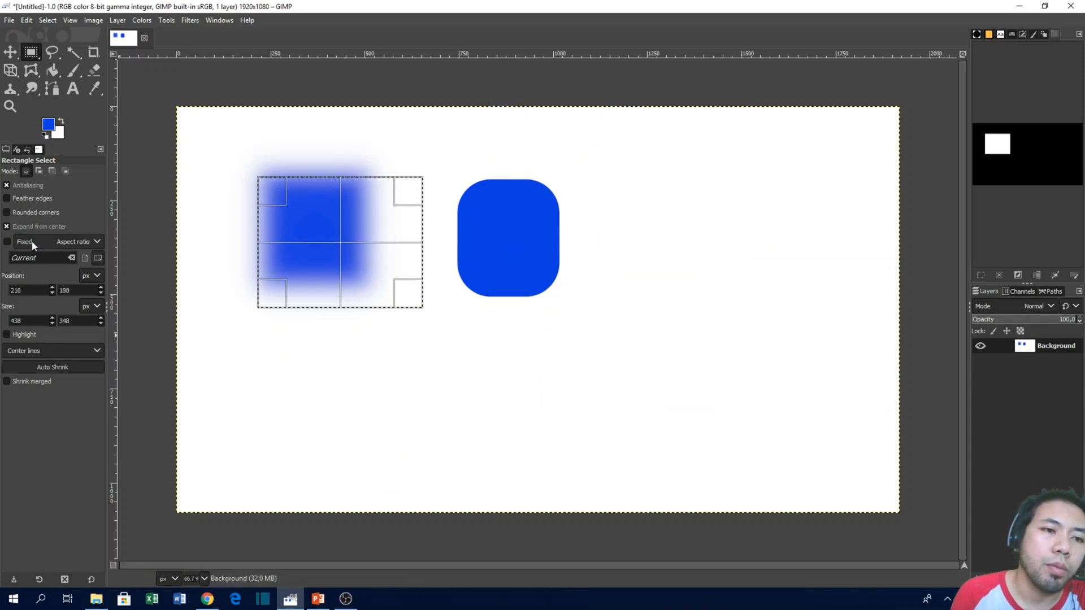
# Turn off Expand from center, draw a selection about 451 × 303 px in the canvas's lower-right area, and compare it with further test selections
pyautogui.click(7, 227)
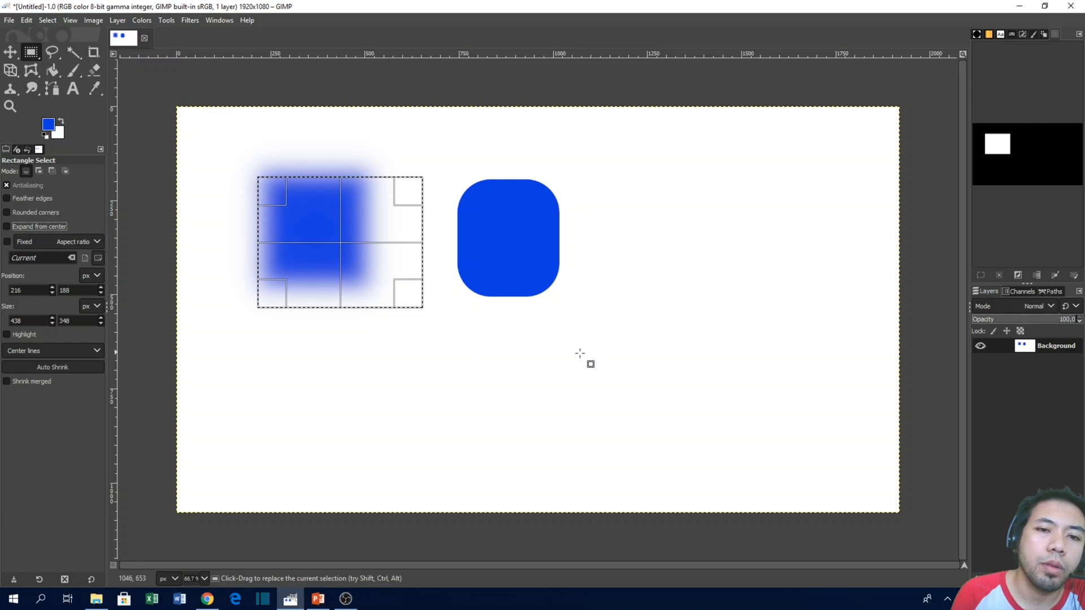
pyautogui.moveTo(591, 335); pyautogui.dragTo(761, 449)
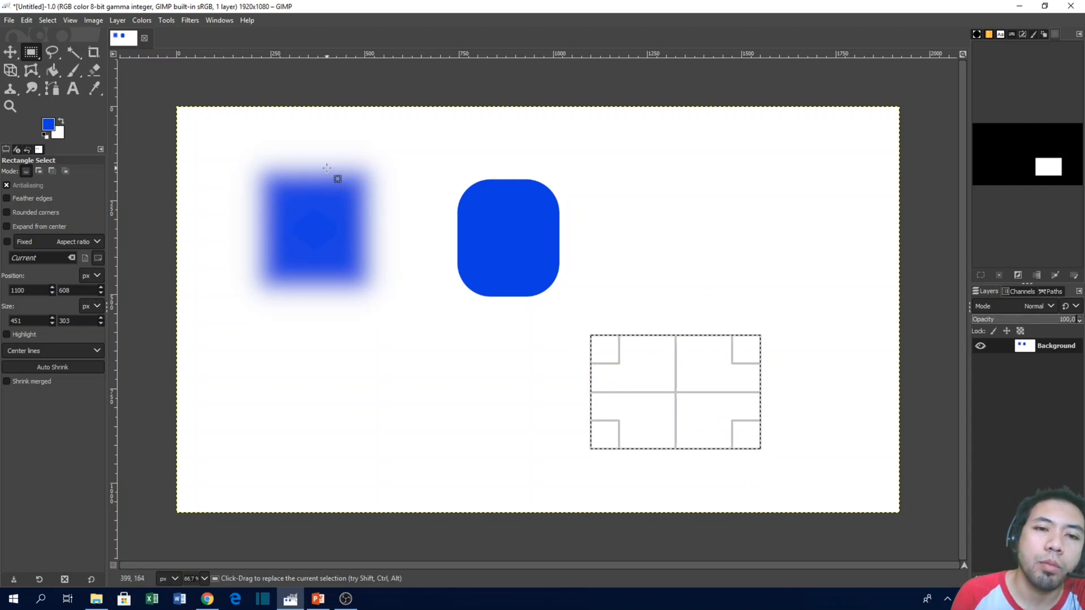
pyautogui.moveTo(327, 168); pyautogui.dragTo(506, 283)
pyautogui.click(12, 228)
pyautogui.moveTo(608, 265); pyautogui.dragTo(699, 346)
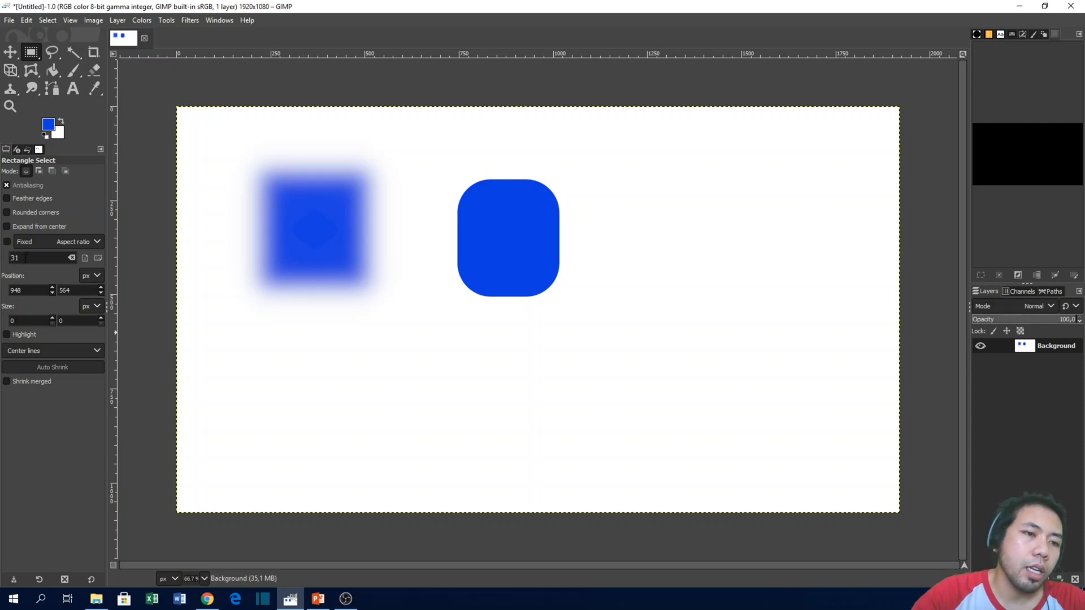
# Fix the aspect ratio at 3:4 and draw test selections, ending with one about 263 × 350 px below the rounded blue shape
pyautogui.press('BackSpace')
pyautogui.write(':4')
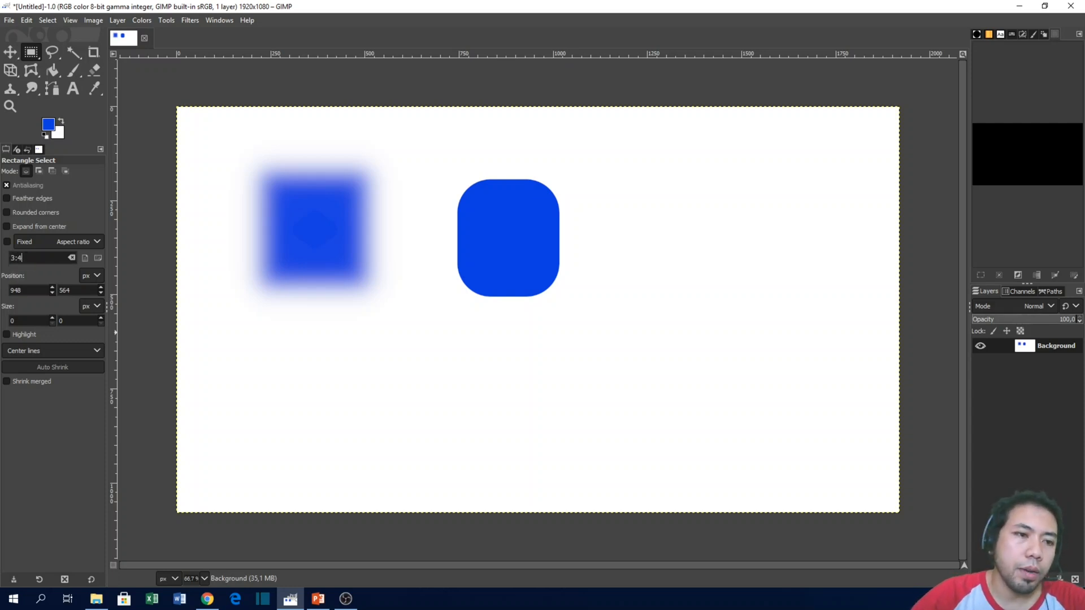
pyautogui.press('Tab')
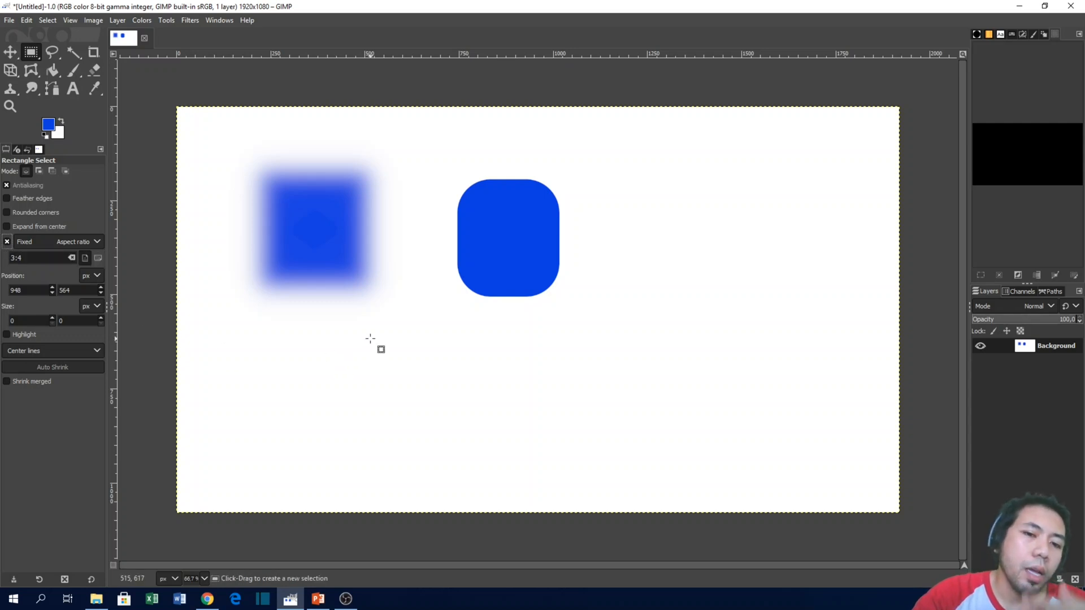
pyautogui.moveTo(374, 329); pyautogui.dragTo(526, 339)
pyautogui.moveTo(669, 220); pyautogui.dragTo(778, 286)
pyautogui.moveTo(551, 309); pyautogui.dragTo(660, 378)
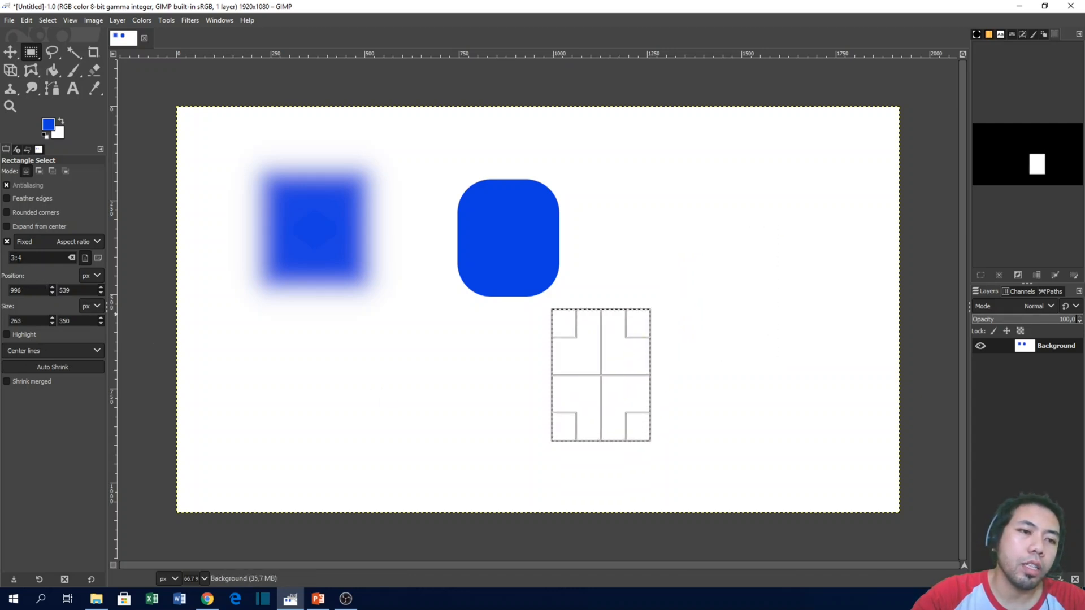
# Change the fixed aspect ratio to 4:4 and draw square selections, ending with one about 398 × 397 px below the rounded blue shape
pyautogui.press('BackSpace')
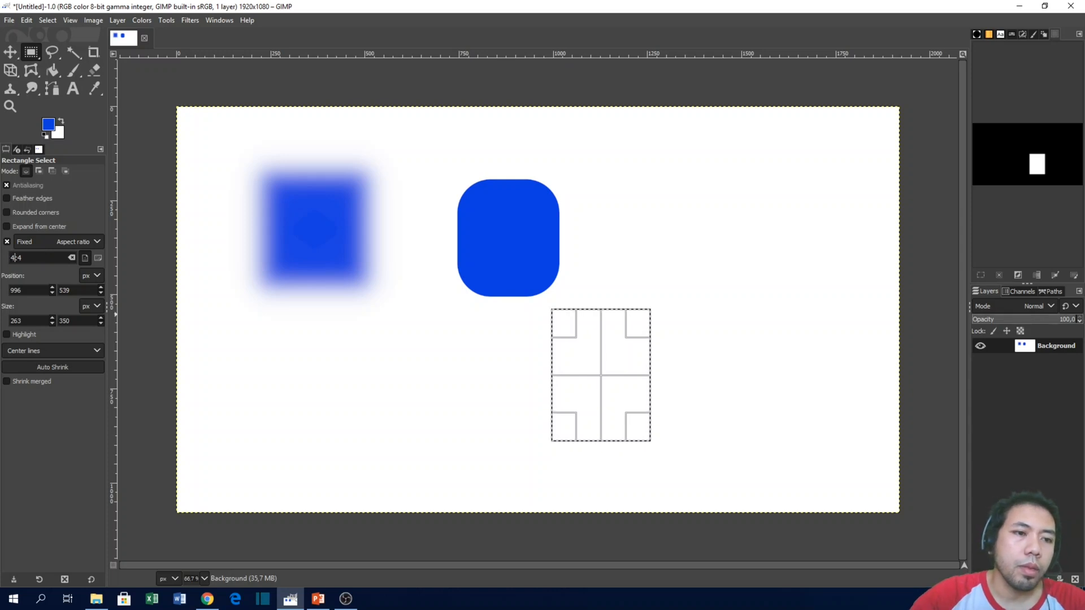
pyautogui.click(7, 242)
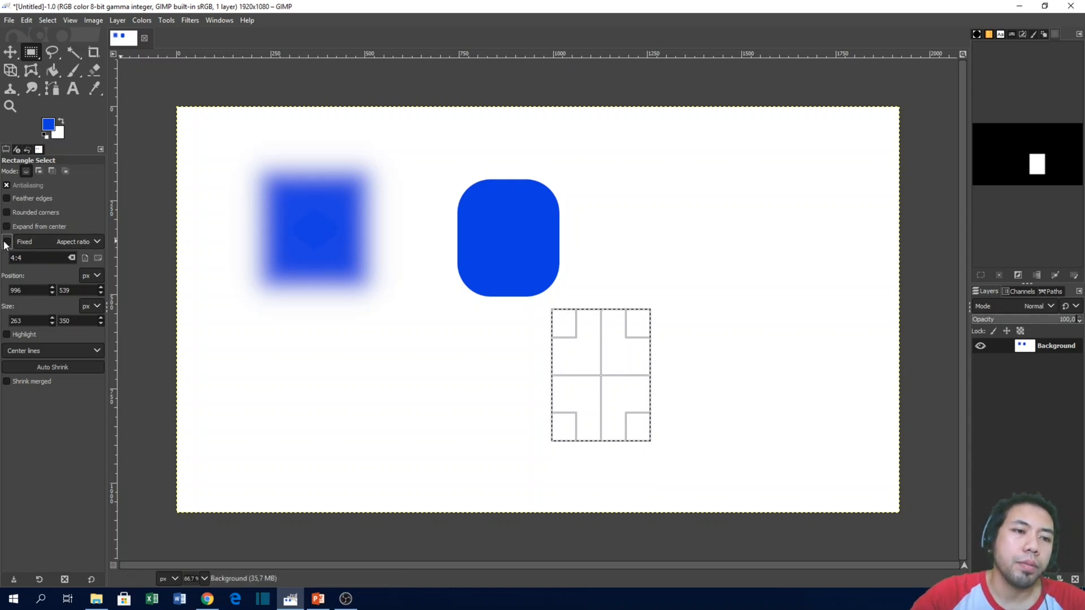
pyautogui.moveTo(390, 278); pyautogui.dragTo(515, 401)
pyautogui.moveTo(664, 225); pyautogui.dragTo(775, 353)
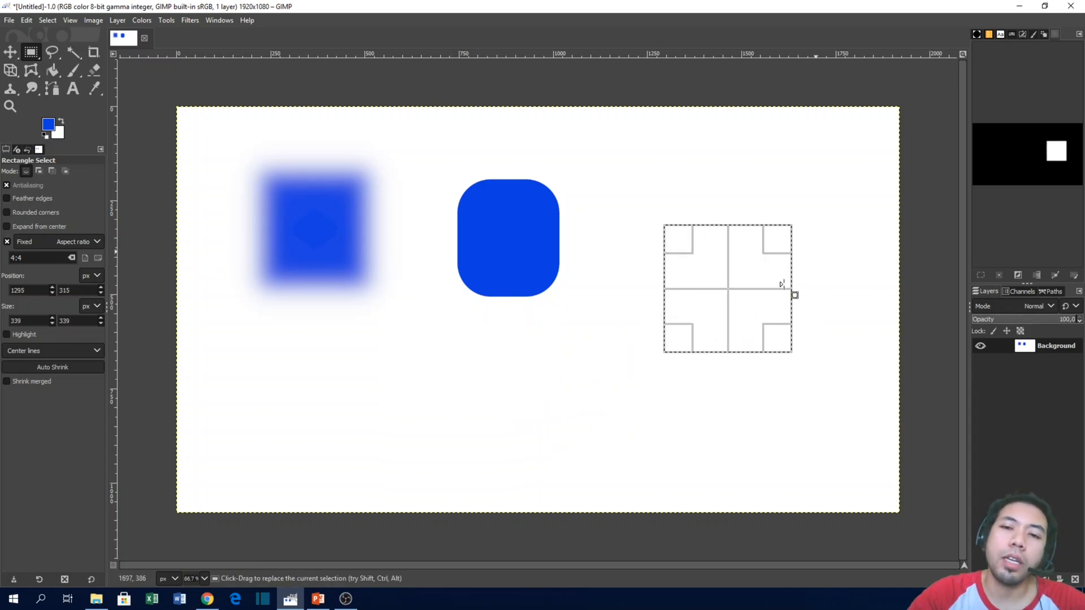
pyautogui.moveTo(539, 328); pyautogui.dragTo(689, 477)
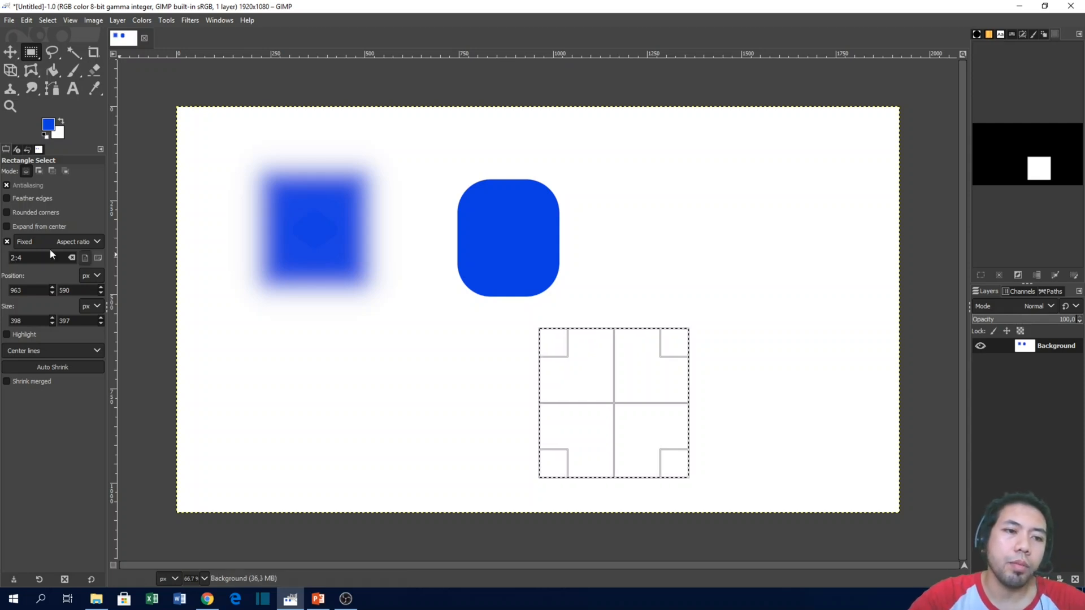
# Draw a 2:4 test selection, and with the width fixed at 200 px draw another about 497 px high beside the rounded blue shape
pyautogui.moveTo(658, 182); pyautogui.dragTo(729, 222)
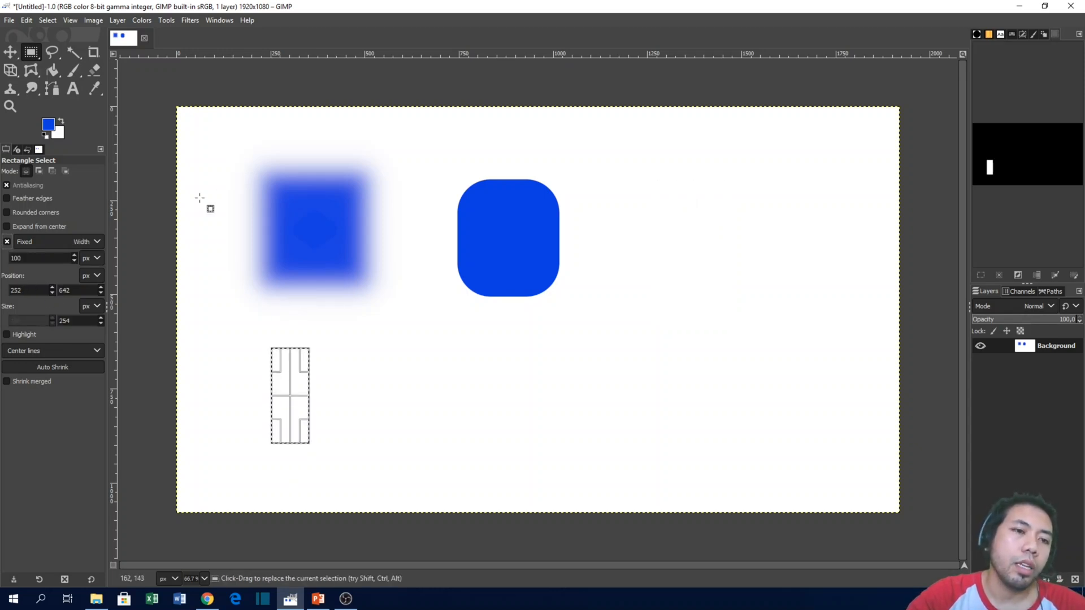
pyautogui.click(95, 242)
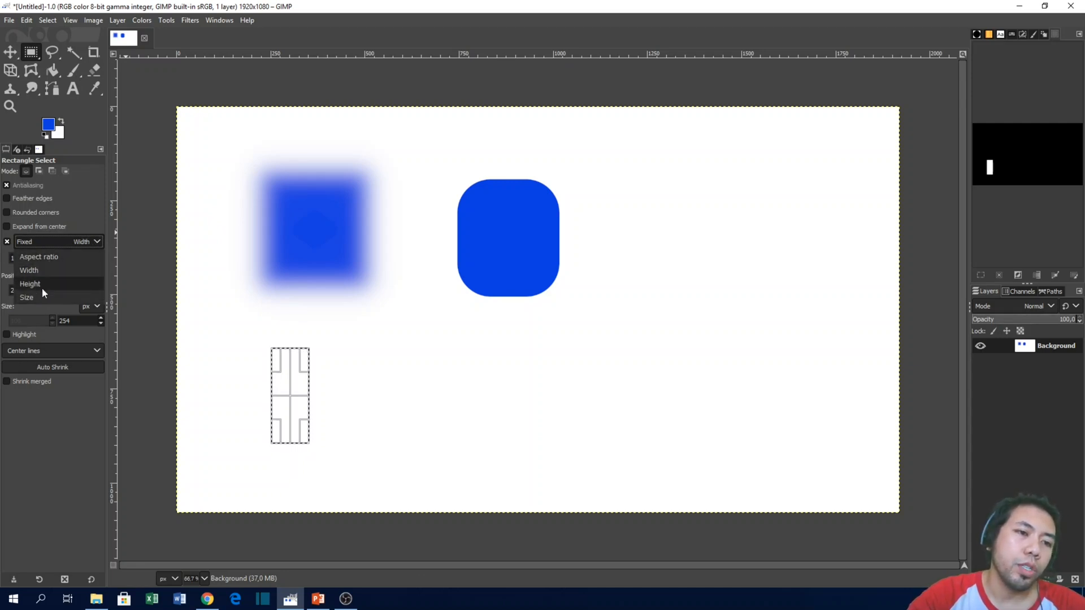
pyautogui.click(95, 209)
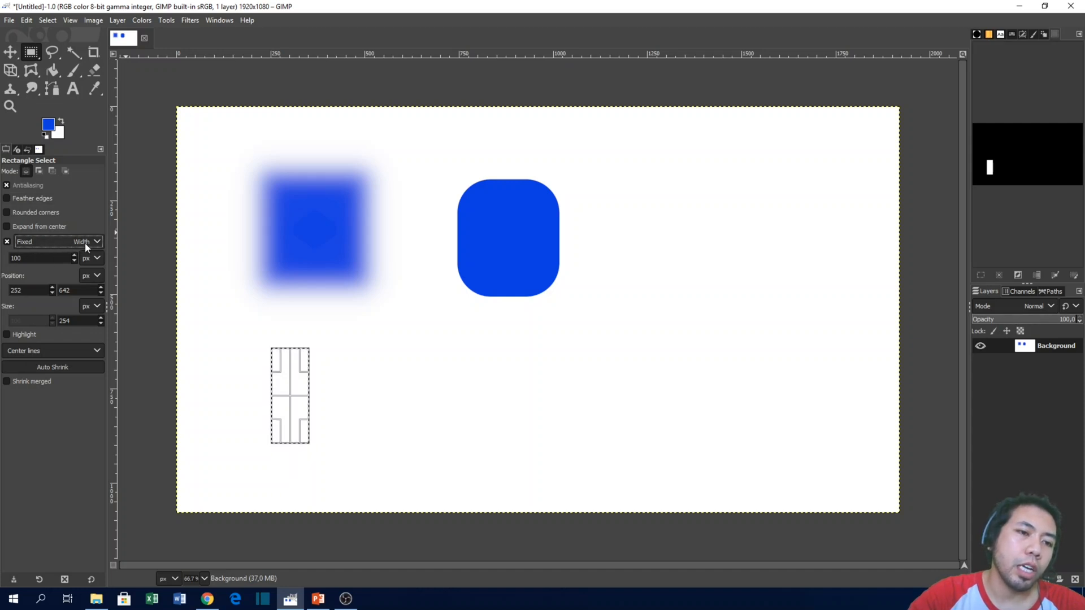
pyautogui.click(21, 258)
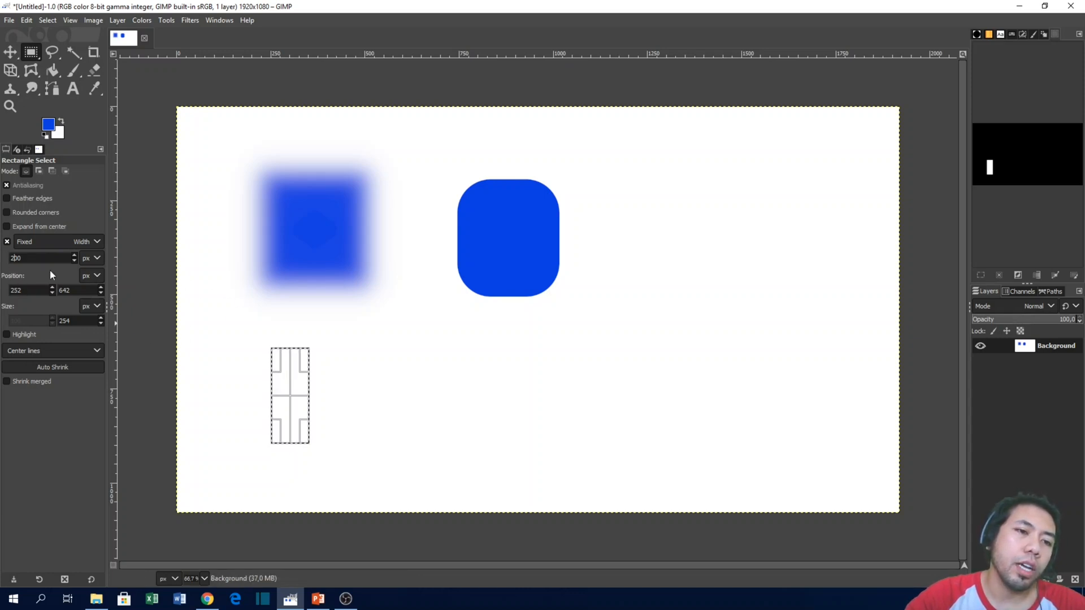
pyautogui.moveTo(573, 191); pyautogui.dragTo(681, 383)
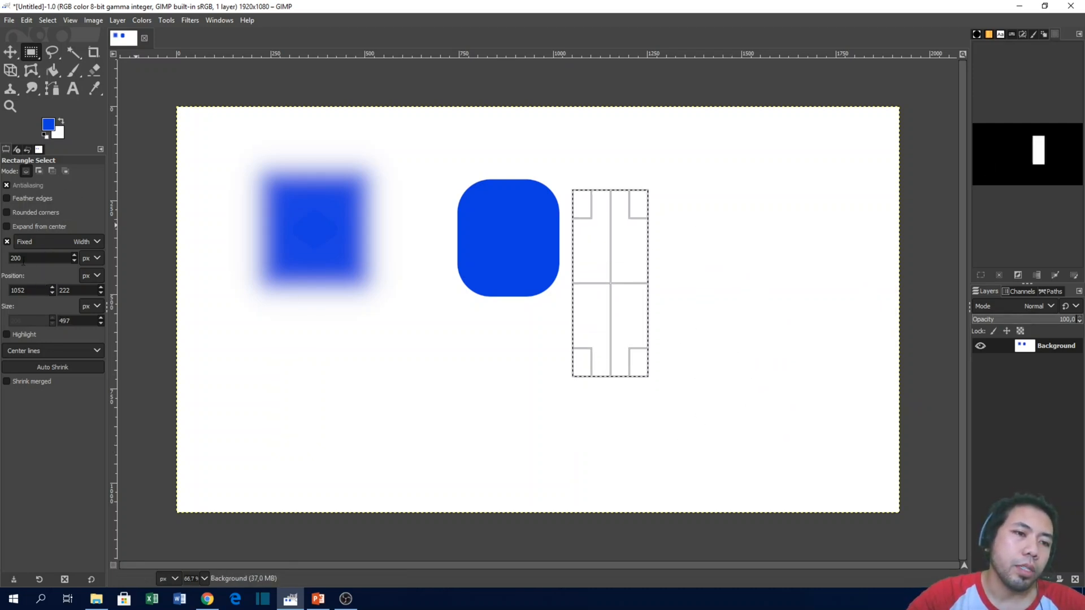
# Change the fixed dimension to a height of 200 px and draw a wide test selection below the blue shapes
pyautogui.click(92, 243)
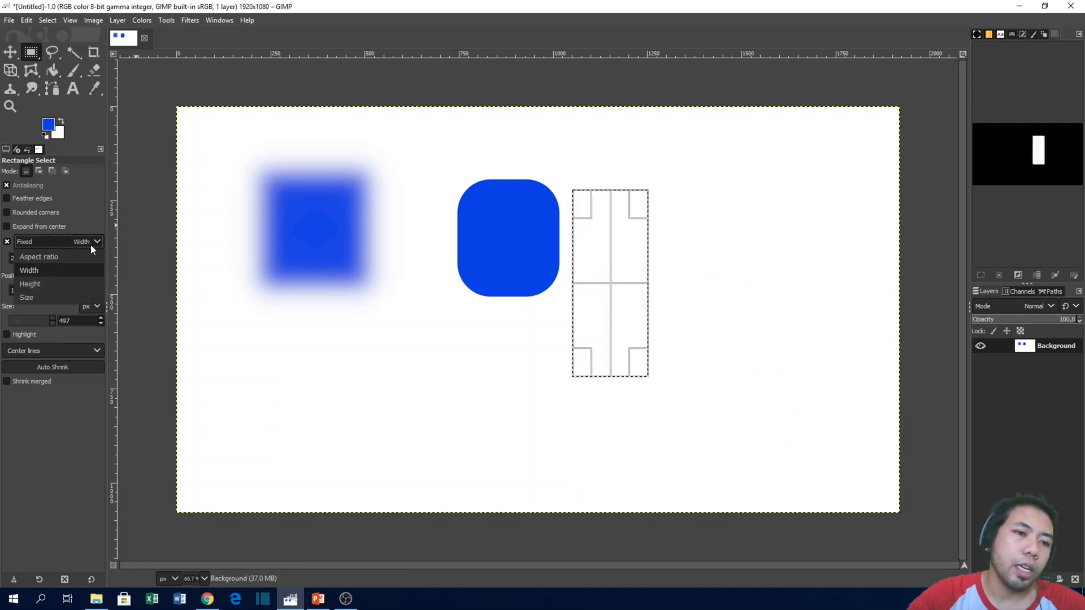
pyautogui.click(66, 285)
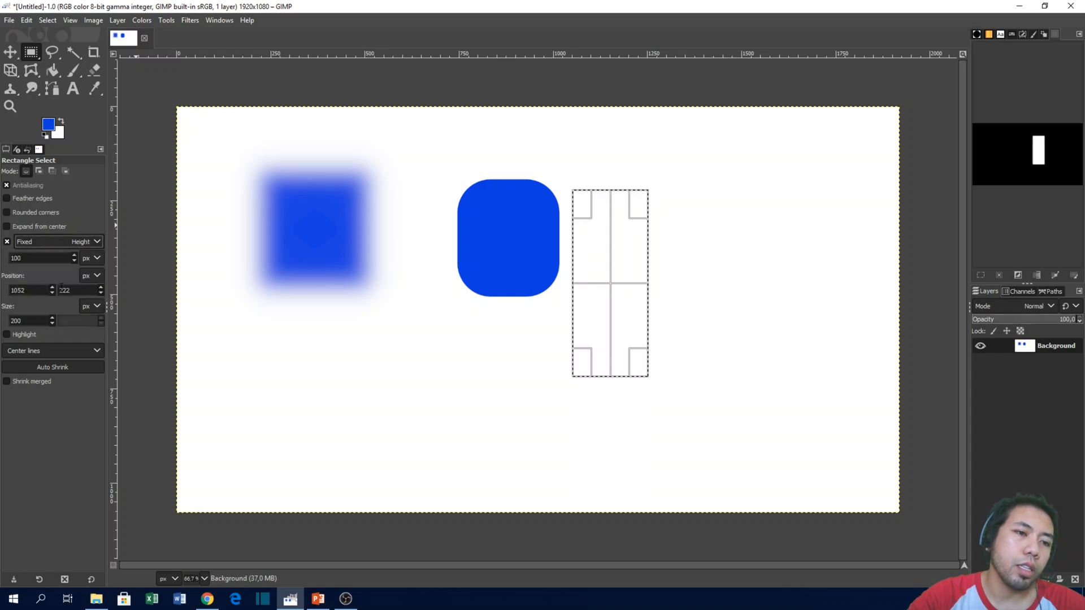
pyautogui.doubleClick(25, 260)
pyautogui.write('2')
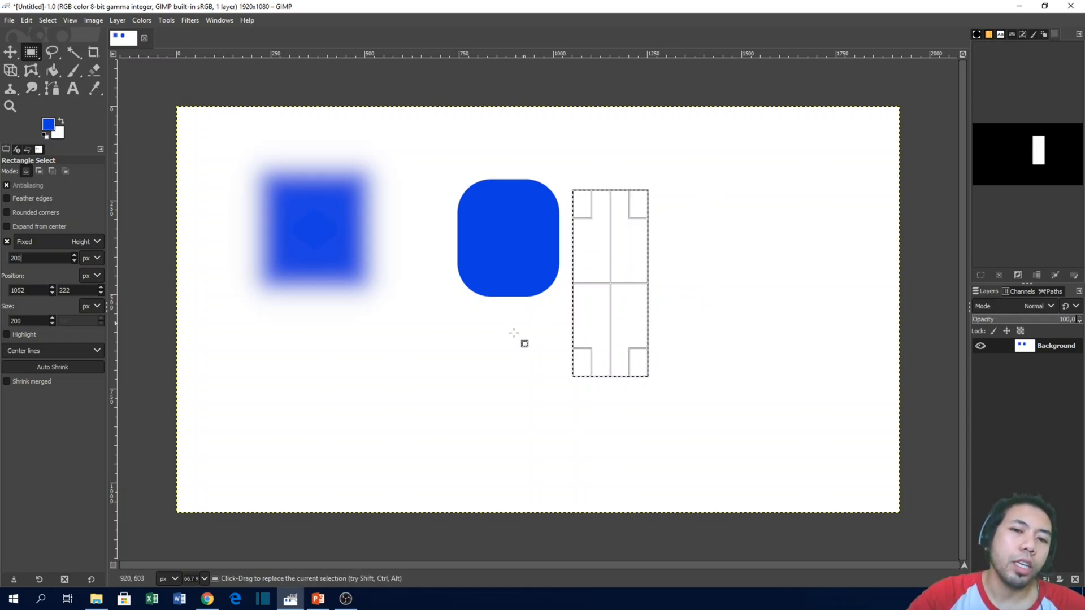
pyautogui.moveTo(344, 323); pyautogui.dragTo(603, 399)
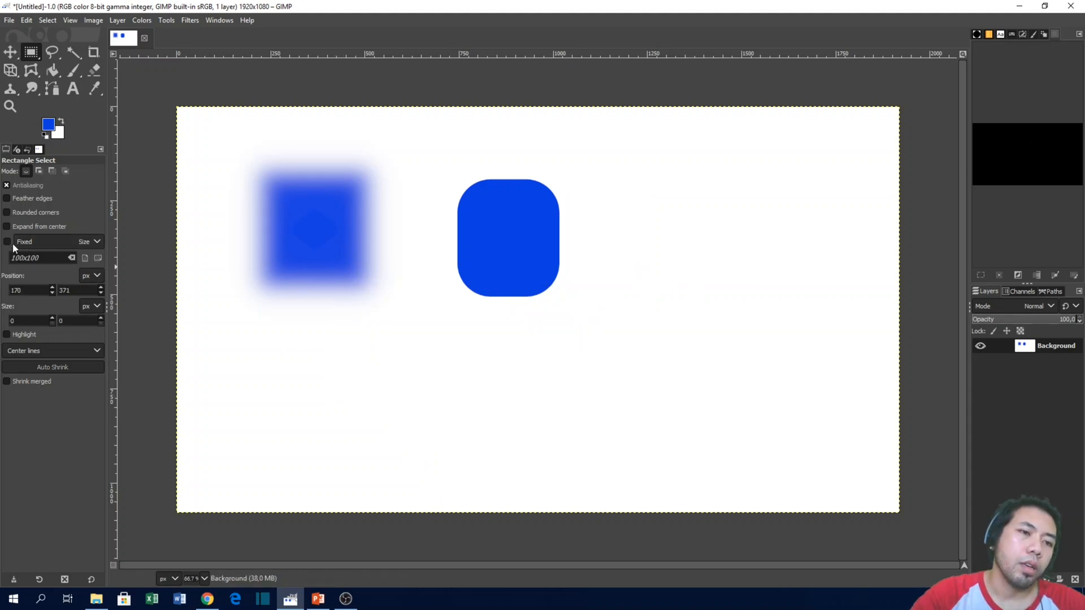
# Set the fixed selection size to 500x500 and enable the Fixed constraint
pyautogui.click(91, 241)
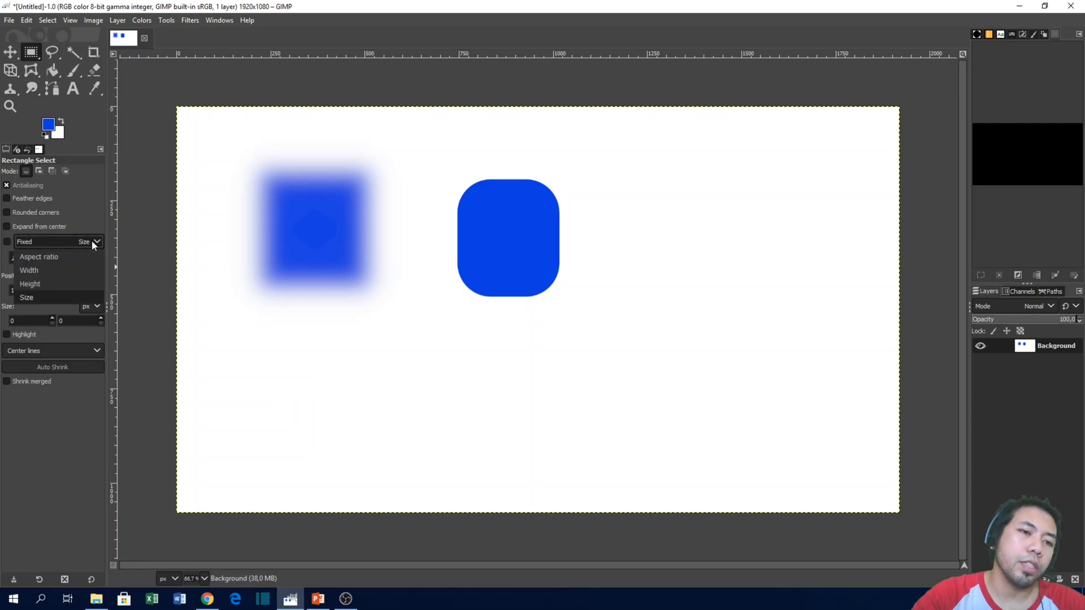
pyautogui.click(55, 298)
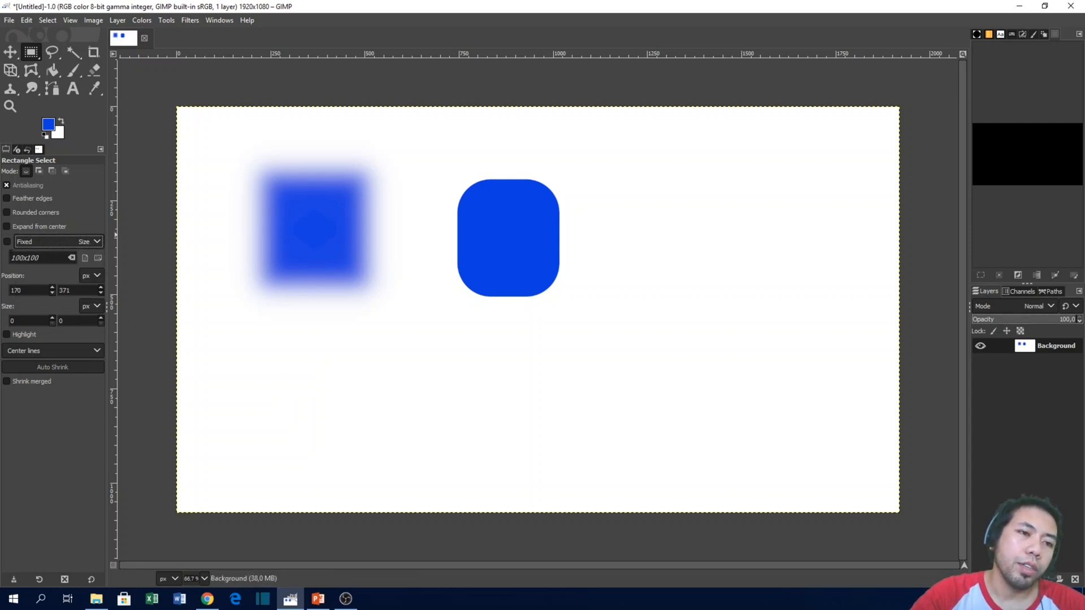
pyautogui.moveTo(24, 258); pyautogui.dragTo(9, 260)
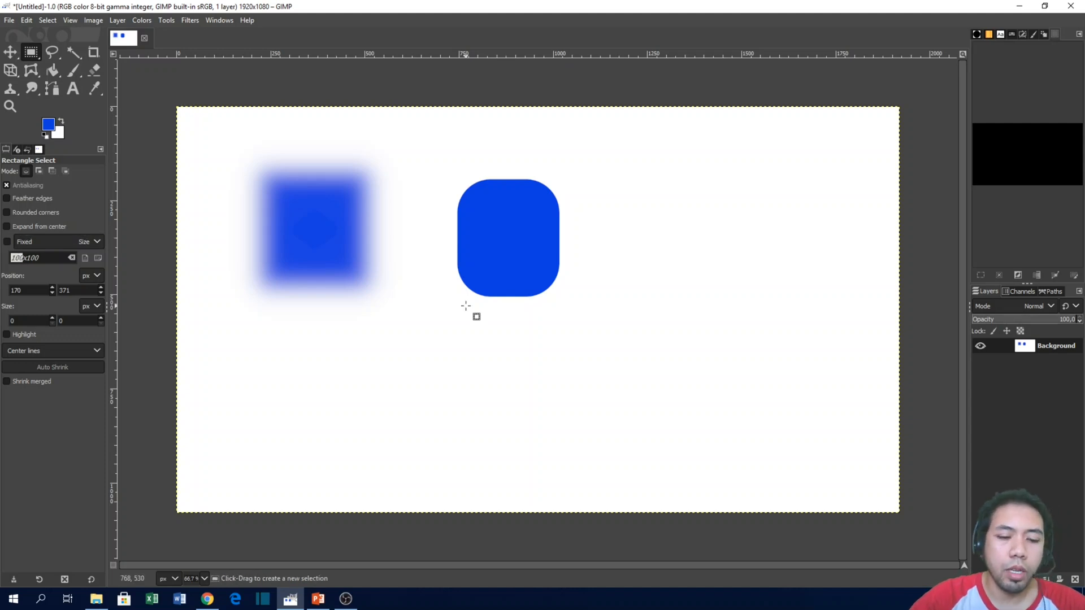
pyautogui.write('500')
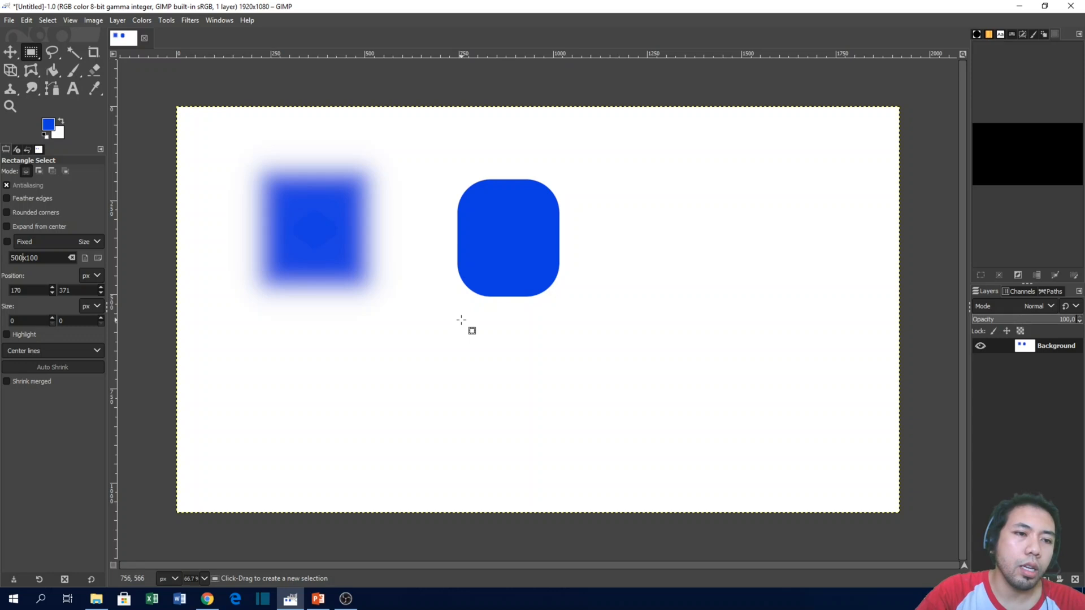
pyautogui.press('BackSpace')
pyautogui.press('BackSpace')
pyautogui.press('BackSpace')
pyautogui.write('500')
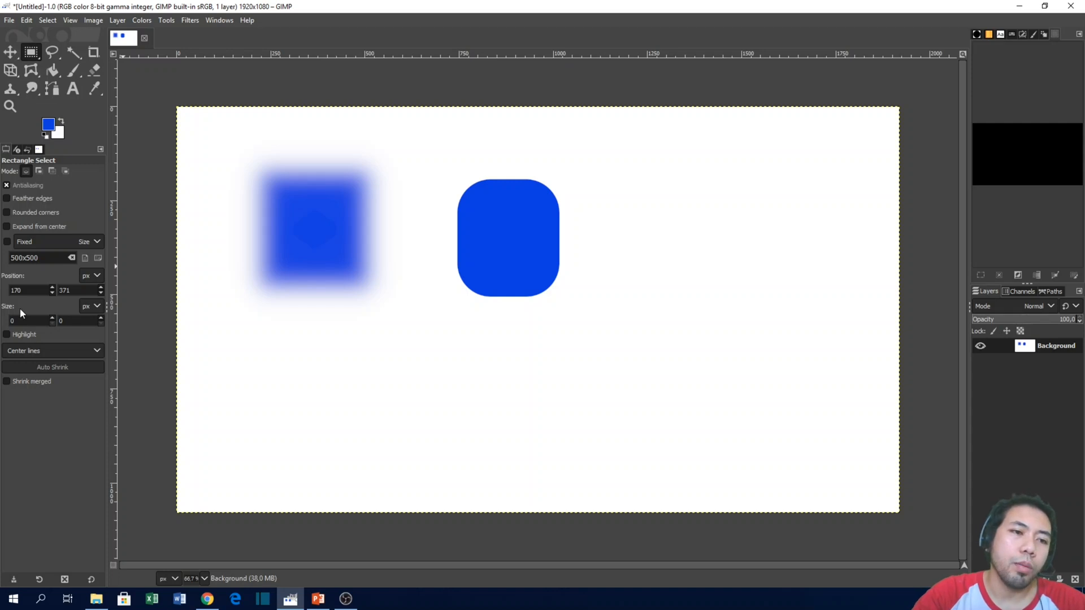
pyautogui.click(7, 241)
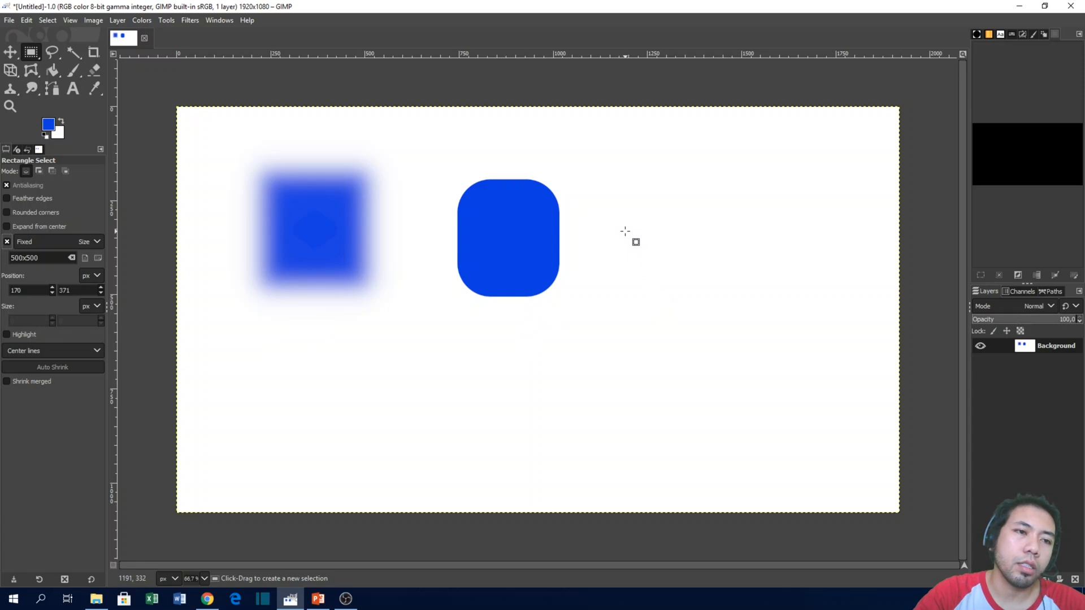
# Place several 500 × 500 px test selections, and in Add mode extend the selection with overlapping squares around and below the rounded blue shape
pyautogui.moveTo(625, 231); pyautogui.dragTo(374, 362)
pyautogui.click(579, 412)
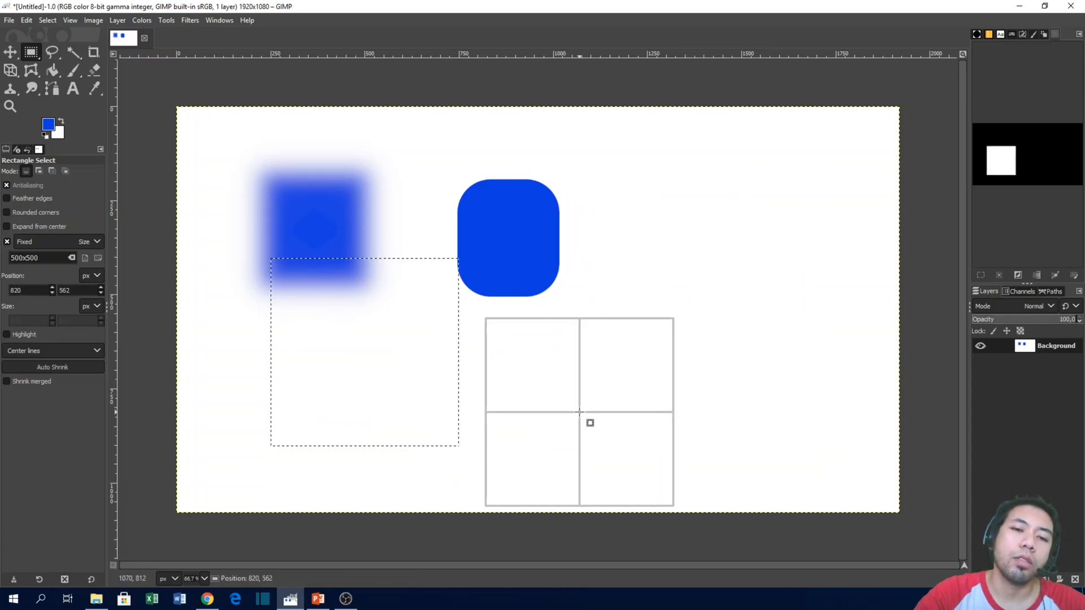
pyautogui.click(693, 268)
pyautogui.click(42, 170)
pyautogui.moveTo(550, 274); pyautogui.dragTo(625, 329)
pyautogui.moveTo(594, 427); pyautogui.dragTo(509, 388)
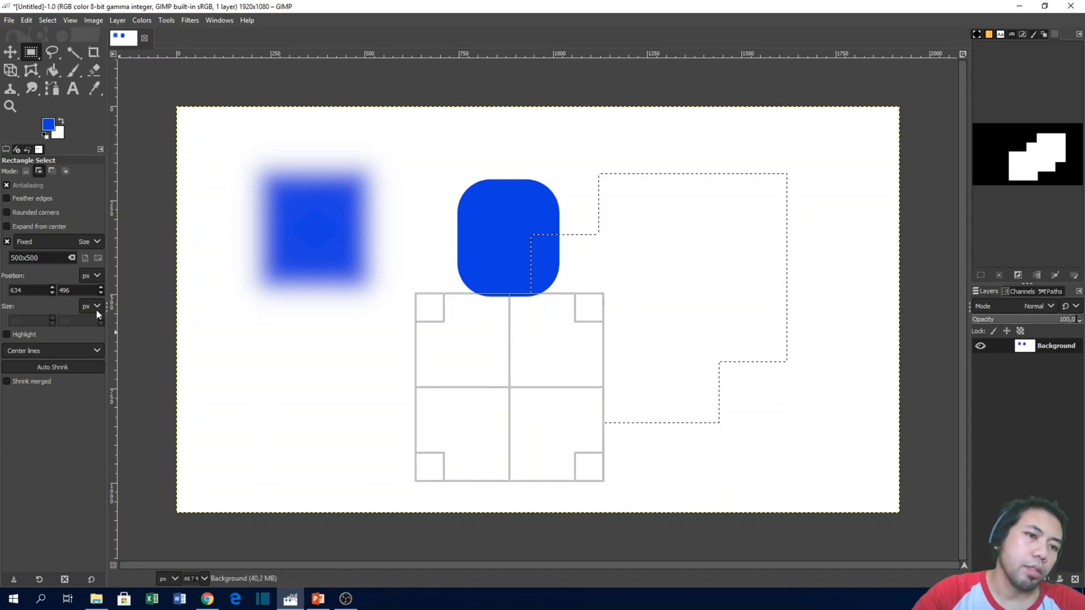
# Examine the available Fixed constraint types for the Rectangle Select tool: Aspect ratio, Width, Height and Size
pyautogui.click(96, 242)
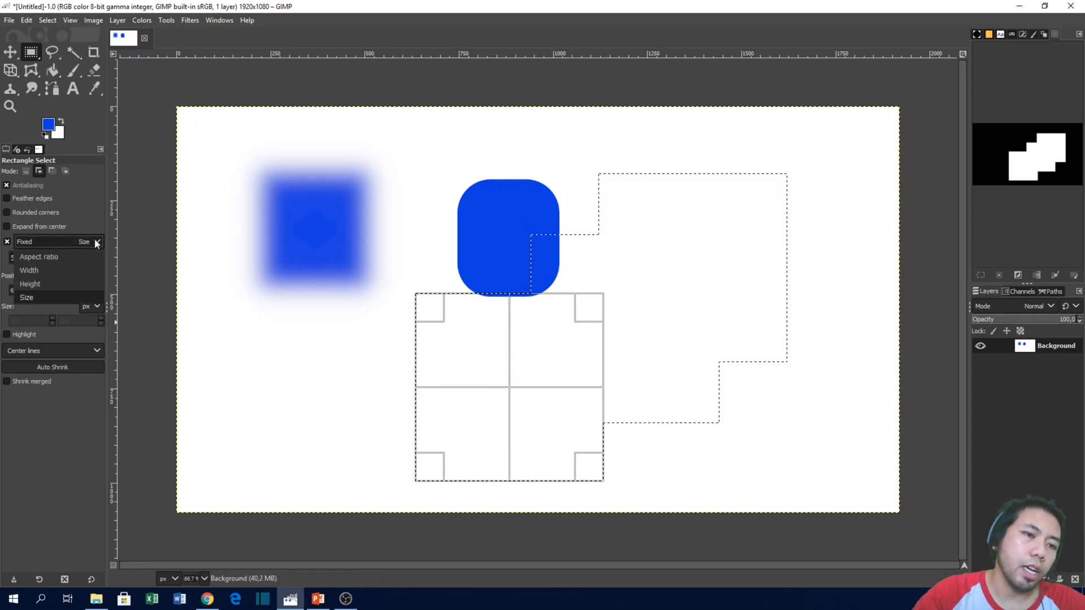
pyautogui.click(94, 243)
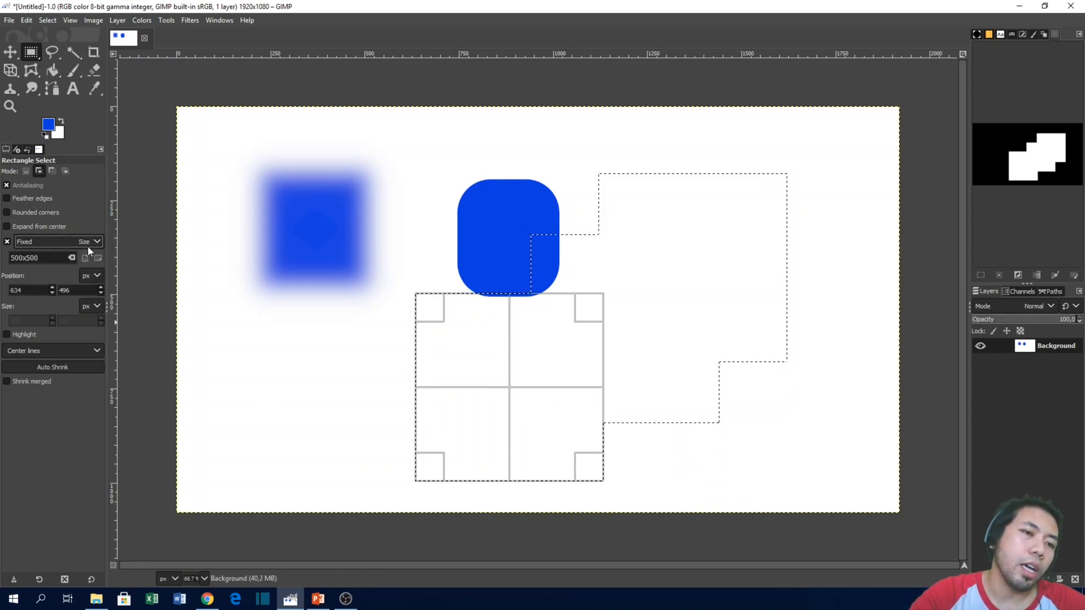
pyautogui.click(99, 241)
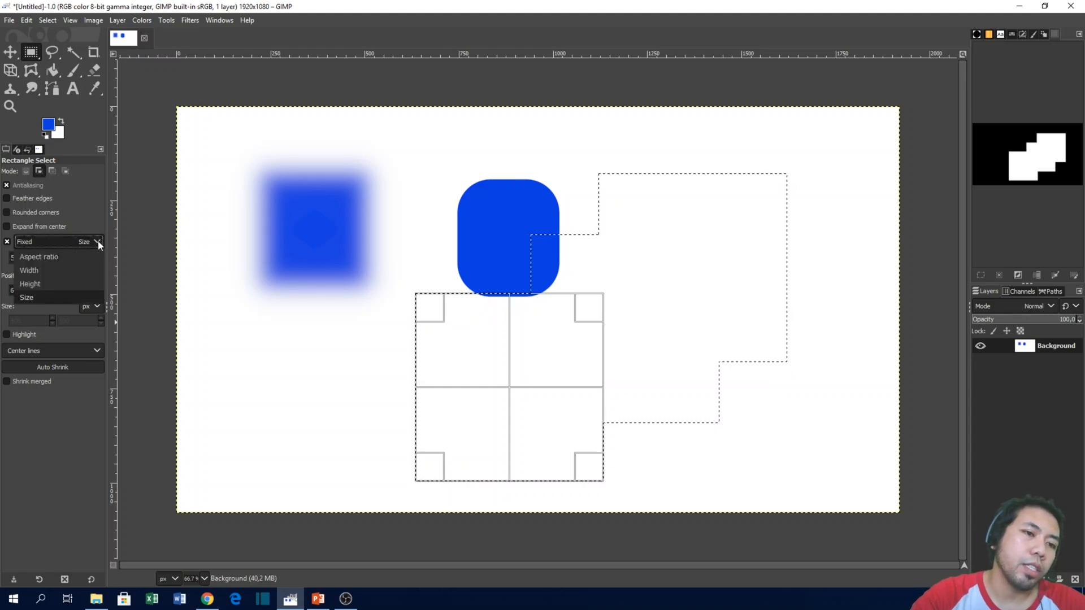
pyautogui.click(96, 203)
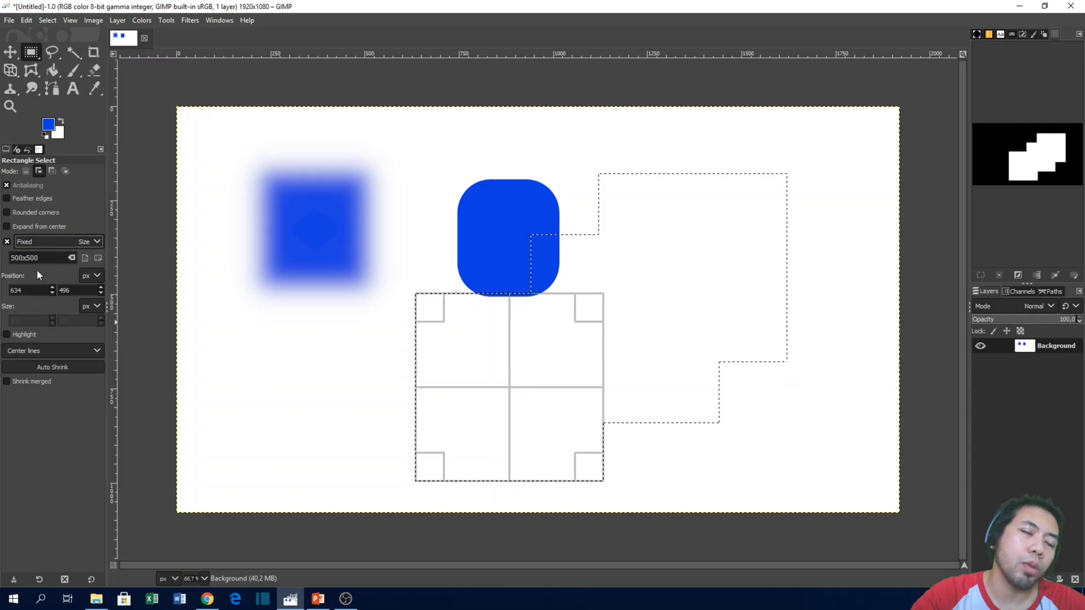
pyautogui.click(86, 242)
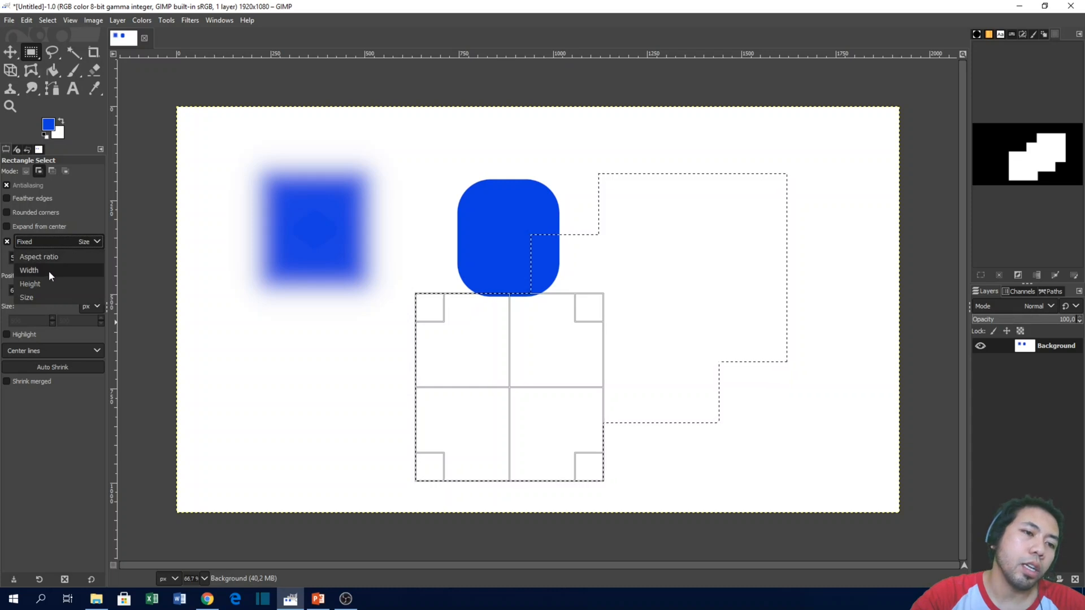
pyautogui.click(3, 257)
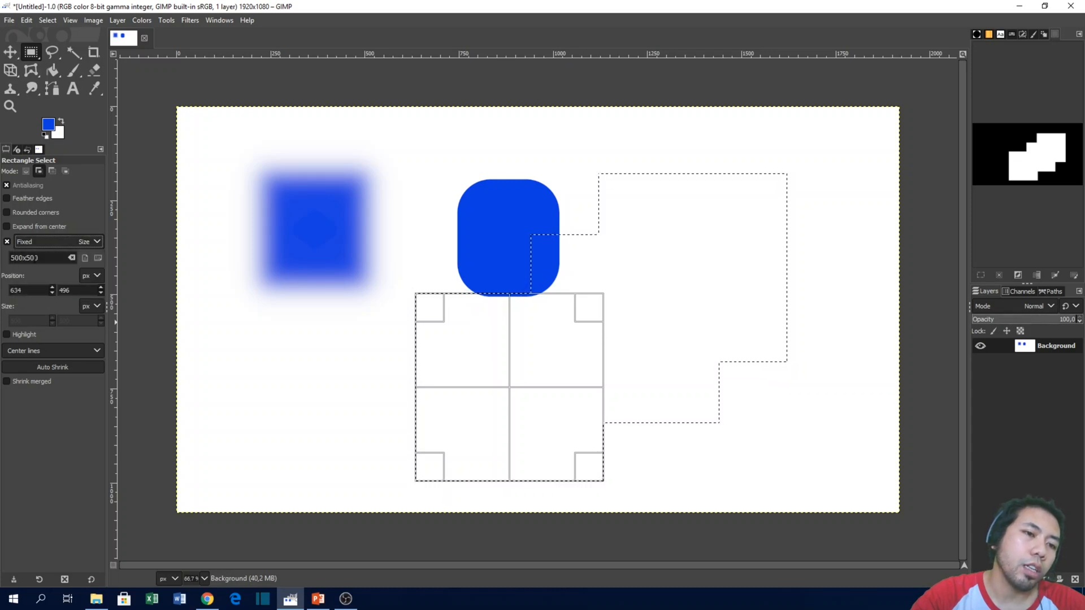
pyautogui.click(71, 243)
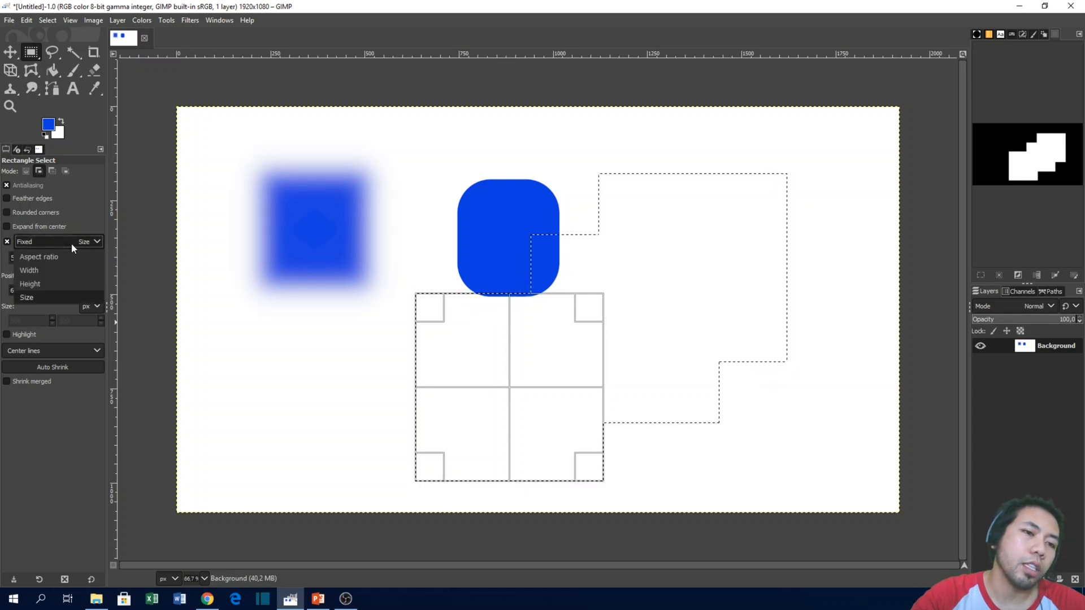
pyautogui.click(2, 252)
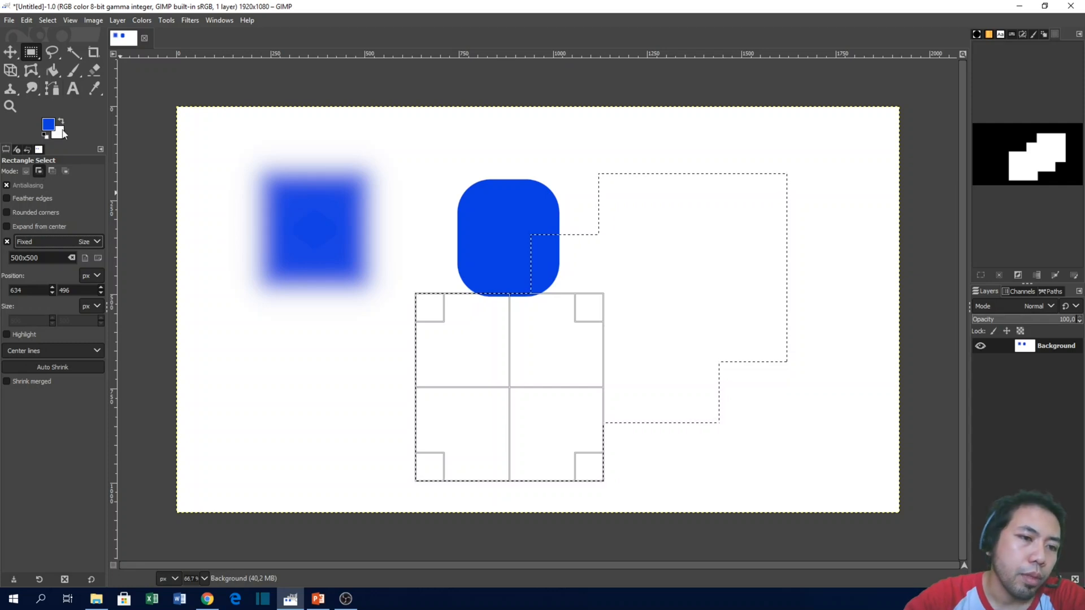
# Turn off the Fixed constraint and enable Highlight for the selection
pyautogui.click(7, 242)
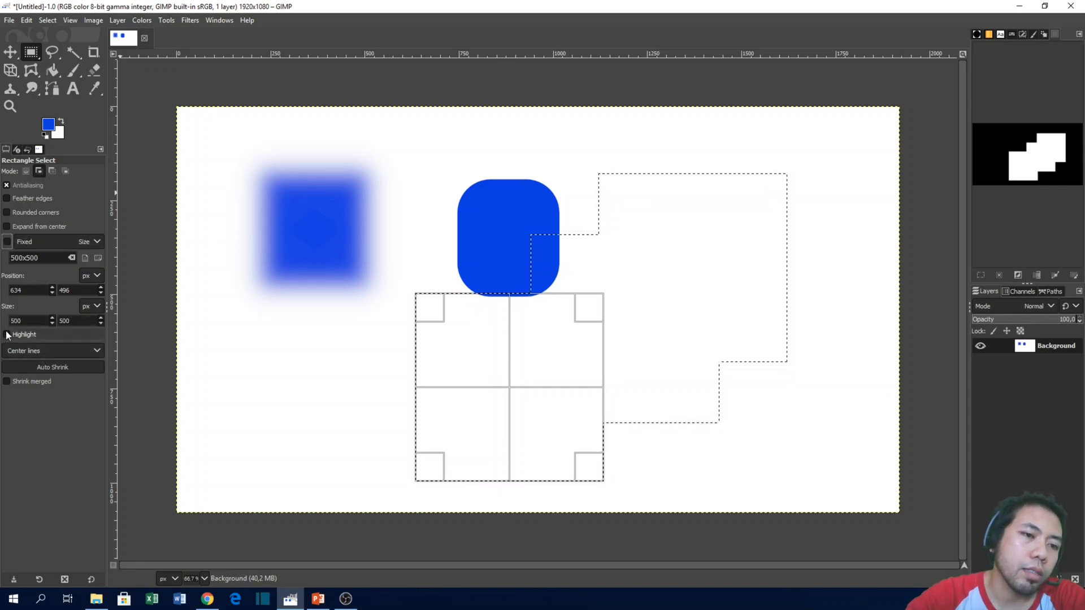
pyautogui.click(7, 335)
pyautogui.click(7, 335)
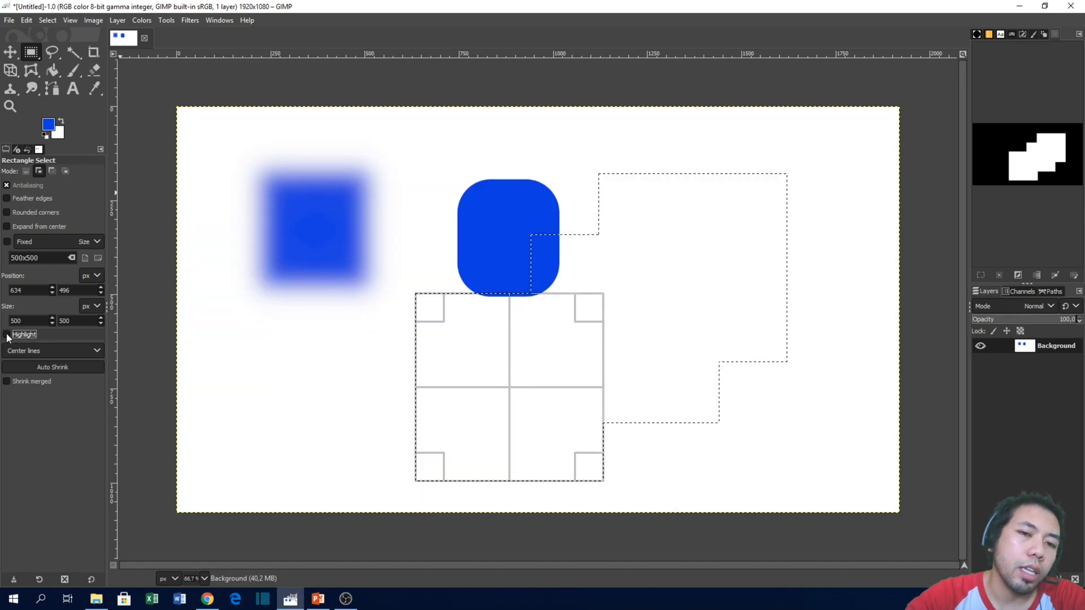
pyautogui.click(6, 335)
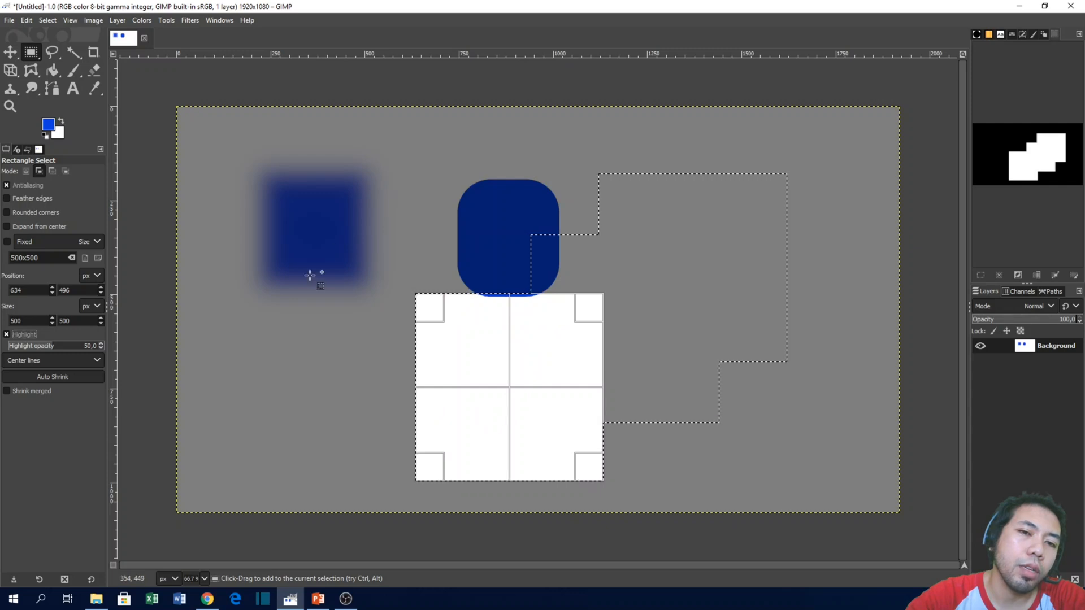
# Add a series of freehand rectangles to the highlighted selection, ending with one about 309 × 279 px over the blurred blue square's lower-right corner
pyautogui.moveTo(243, 190); pyautogui.dragTo(360, 293)
pyautogui.moveTo(436, 184); pyautogui.dragTo(528, 288)
pyautogui.moveTo(338, 351); pyautogui.dragTo(388, 438)
pyautogui.moveTo(737, 325); pyautogui.dragTo(832, 400)
pyautogui.moveTo(380, 279); pyautogui.dragTo(479, 445)
pyautogui.moveTo(579, 149); pyautogui.dragTo(465, 358)
pyautogui.moveTo(616, 148); pyautogui.dragTo(529, 290)
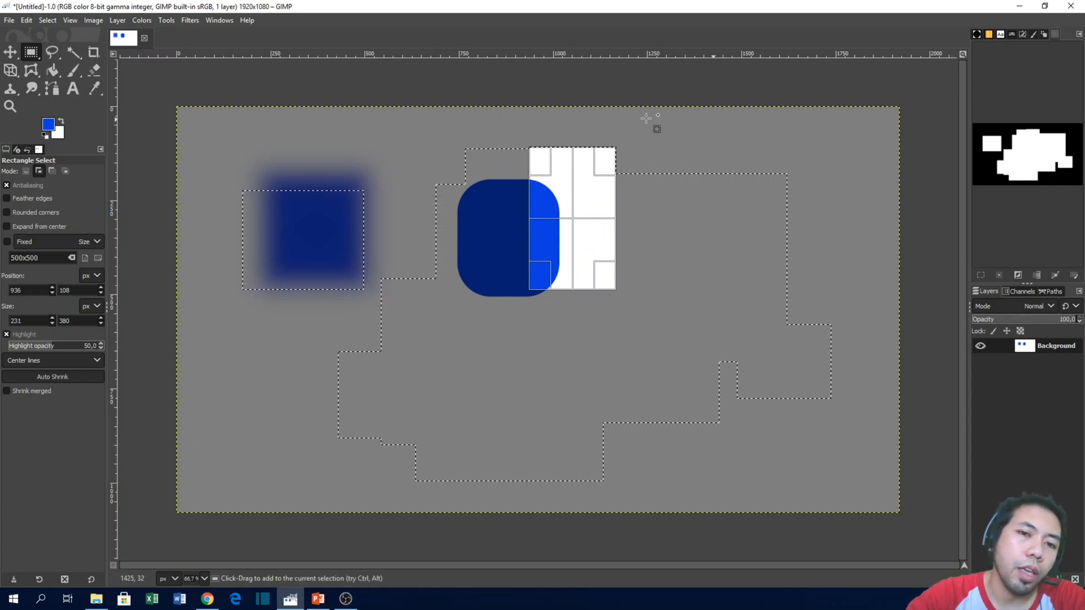
pyautogui.moveTo(316, 225); pyautogui.dragTo(433, 330)
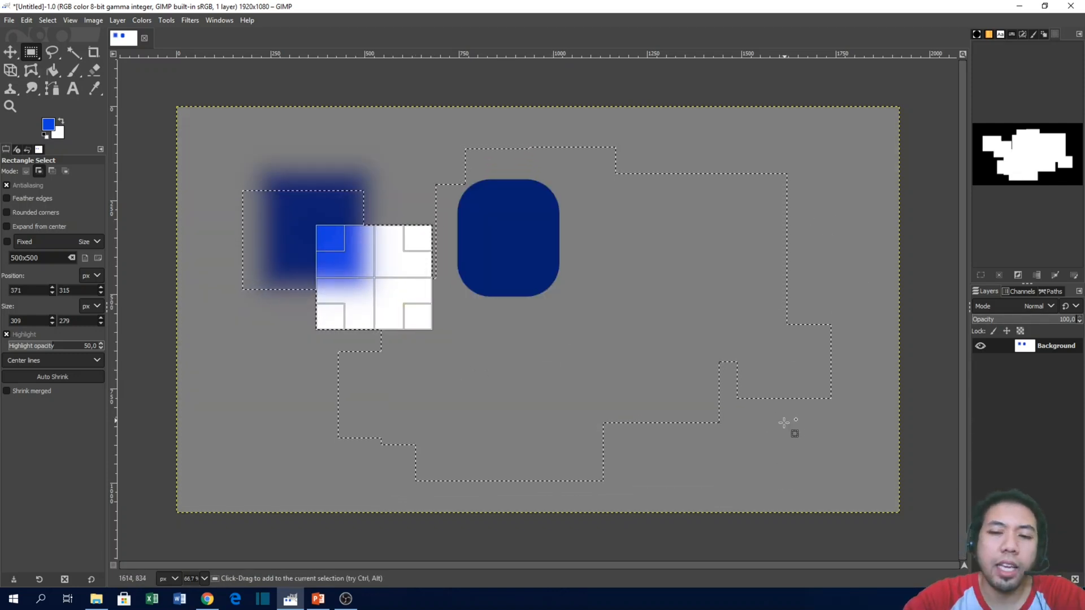
# Turn Highlight off to compare the selection display, and enable it again
pyautogui.click(6, 334)
pyautogui.click(90, 350)
pyautogui.click(90, 351)
pyautogui.click(6, 334)
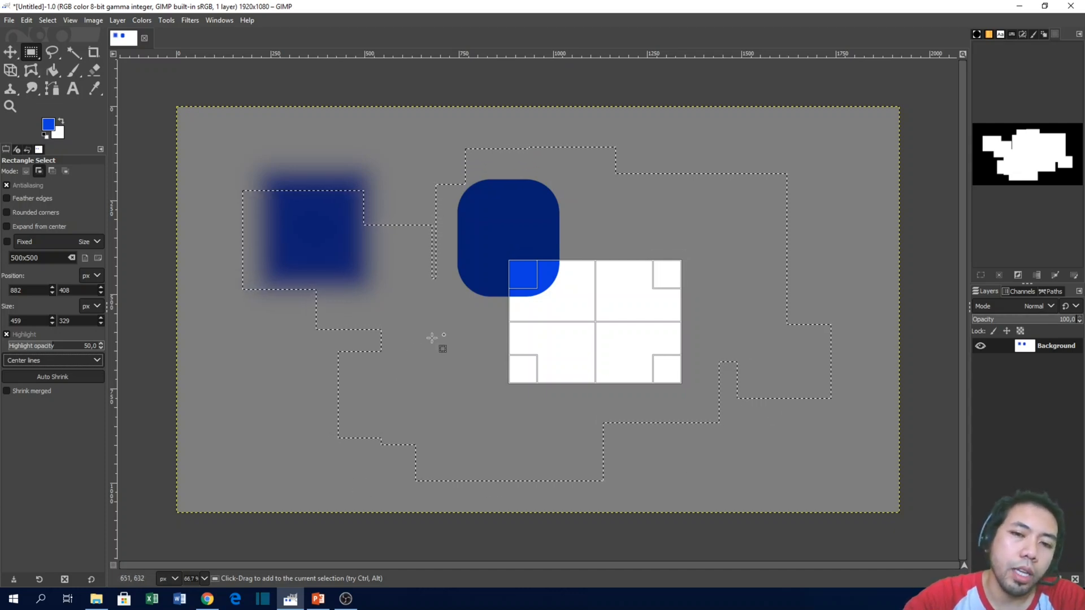
# Try the Rule of thirds and Rule of fifths guides on the highlighted rectangle, and finish with Diagonal lines
pyautogui.click(93, 361)
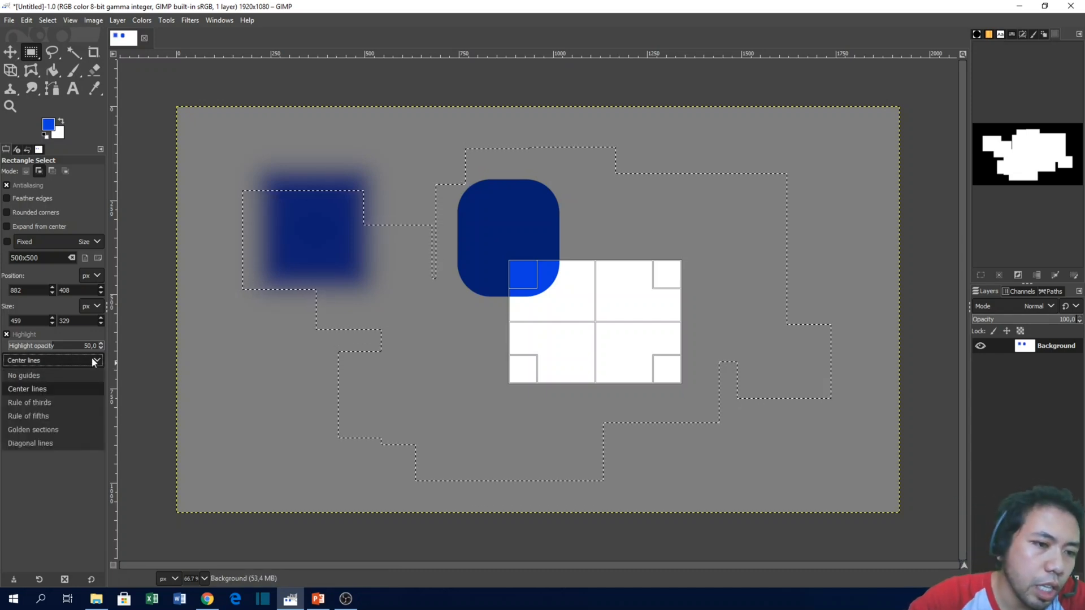
pyautogui.click(52, 403)
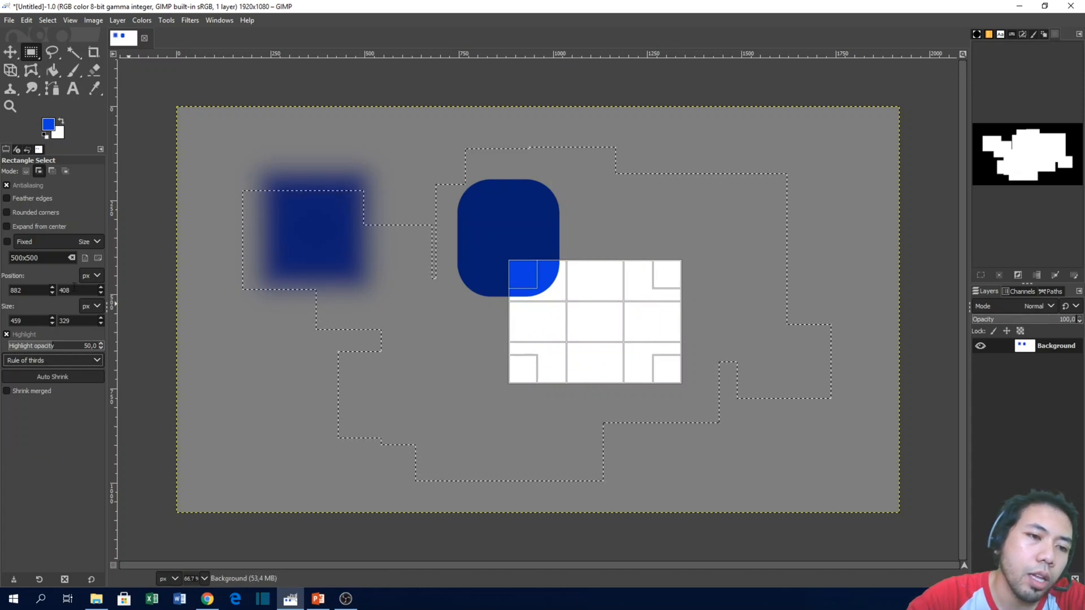
pyautogui.click(65, 361)
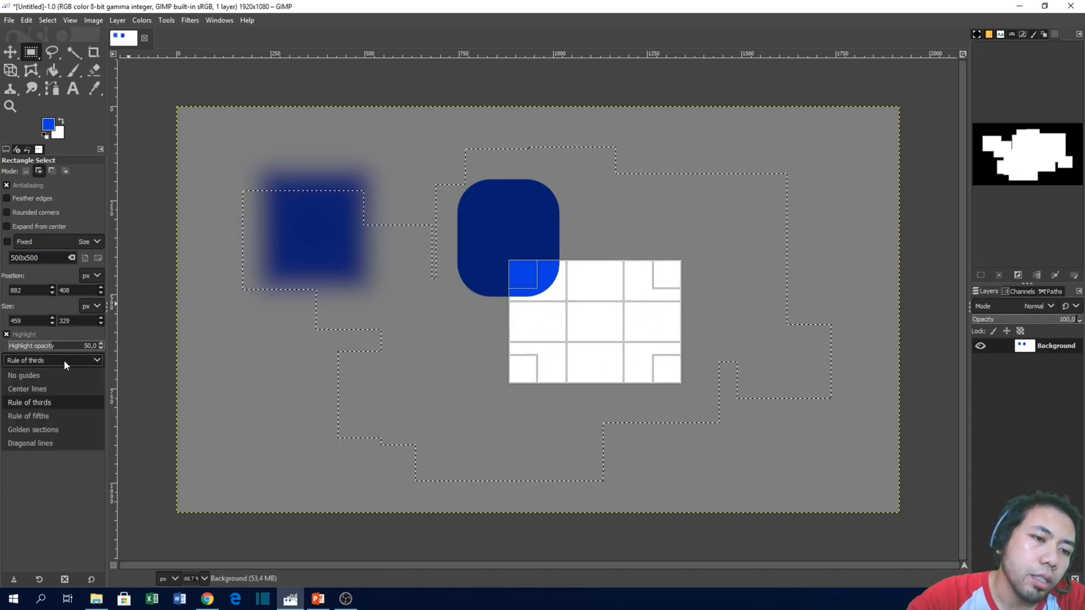
pyautogui.click(62, 416)
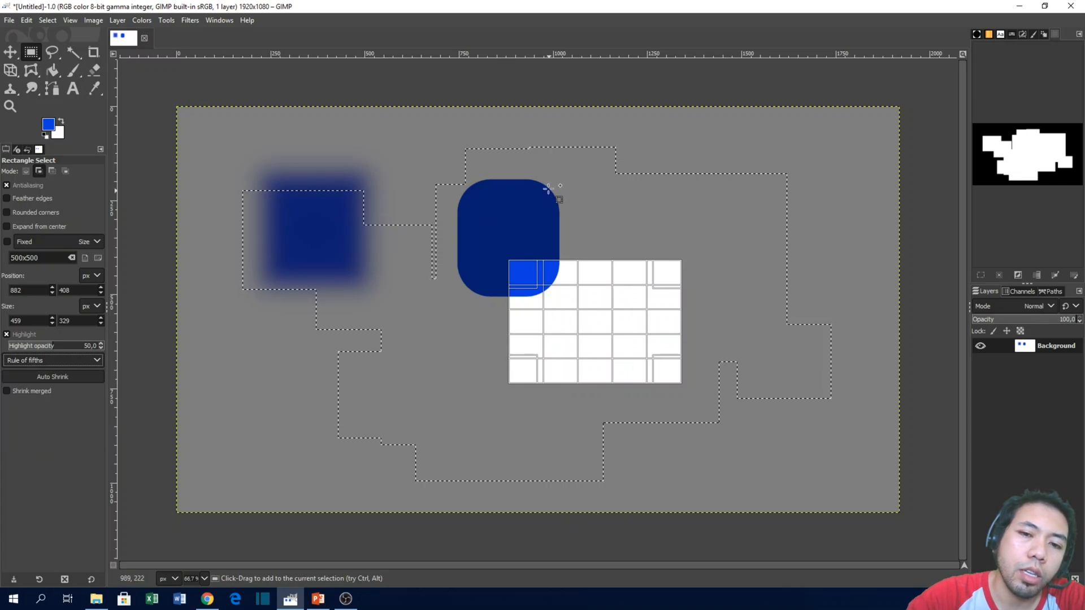
pyautogui.click(28, 361)
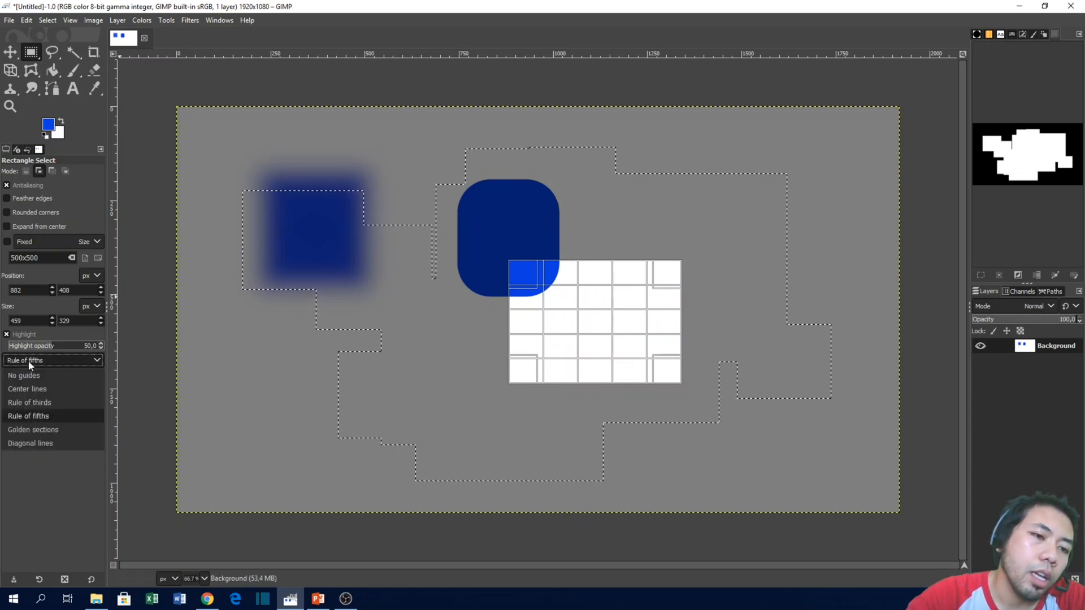
pyautogui.click(31, 445)
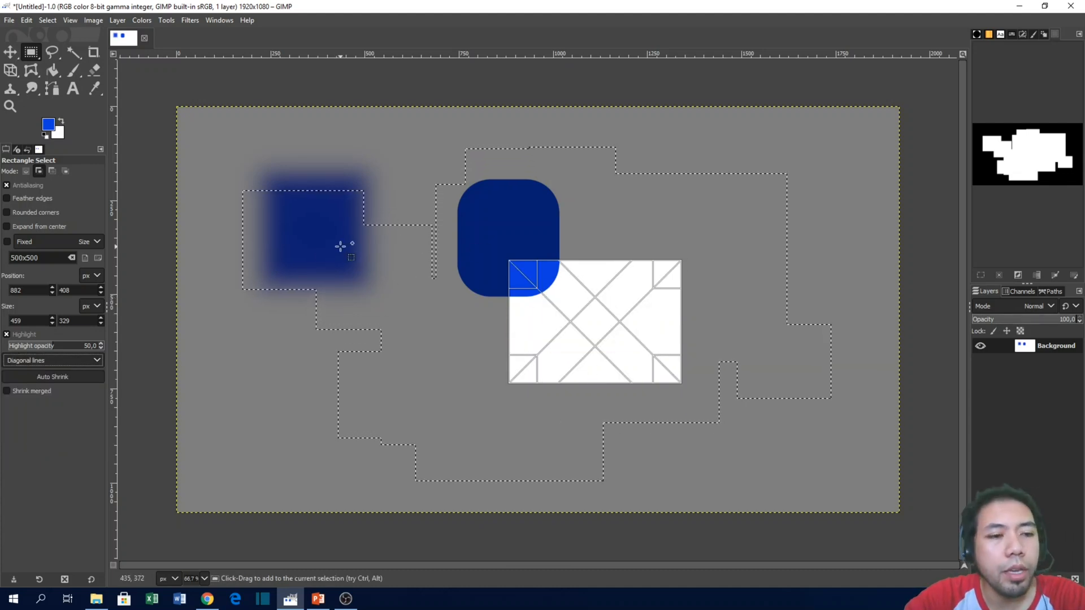
# Switch to the Ellipse Select tool and display the tools in its group
pyautogui.press('e')
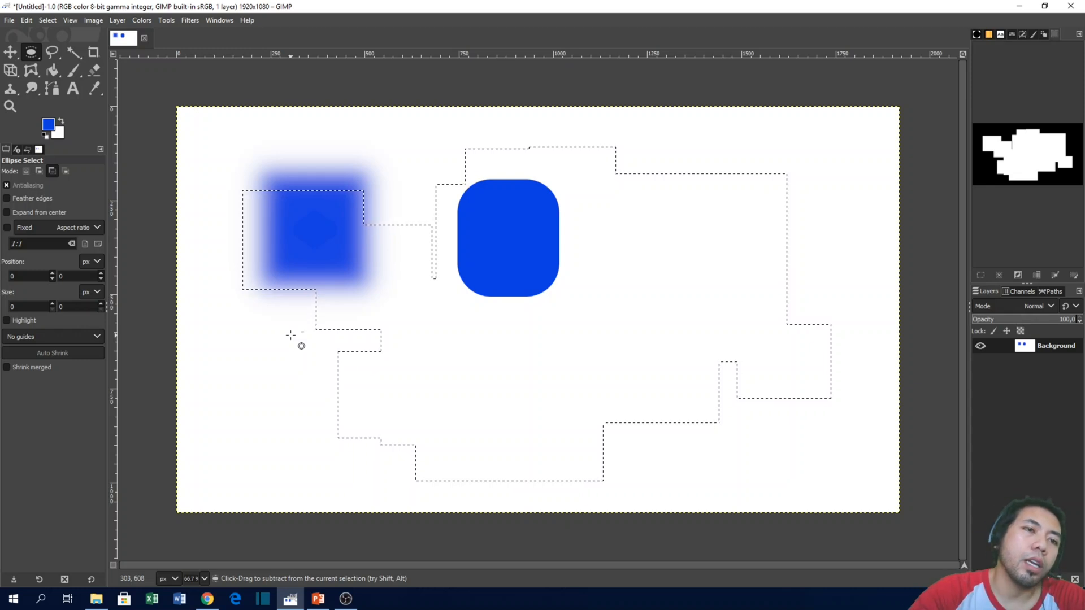
pyautogui.click(31, 54)
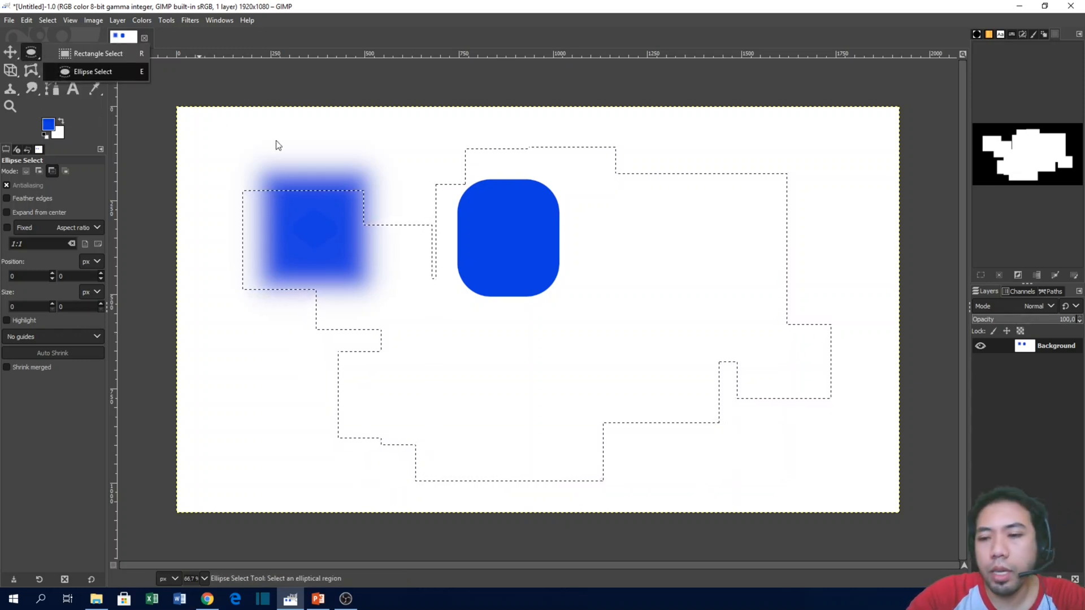